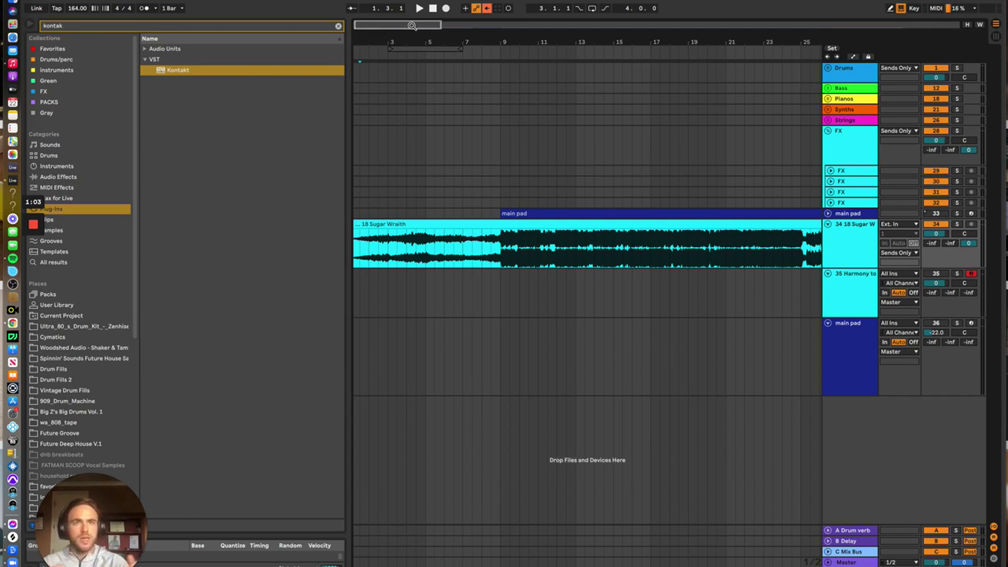
# Listen to the 18 Sugar Wraith audio clip, split it at bar 9 and delete the part after the split
pyautogui.moveTo(366, 27); pyautogui.dragTo(364, 25)
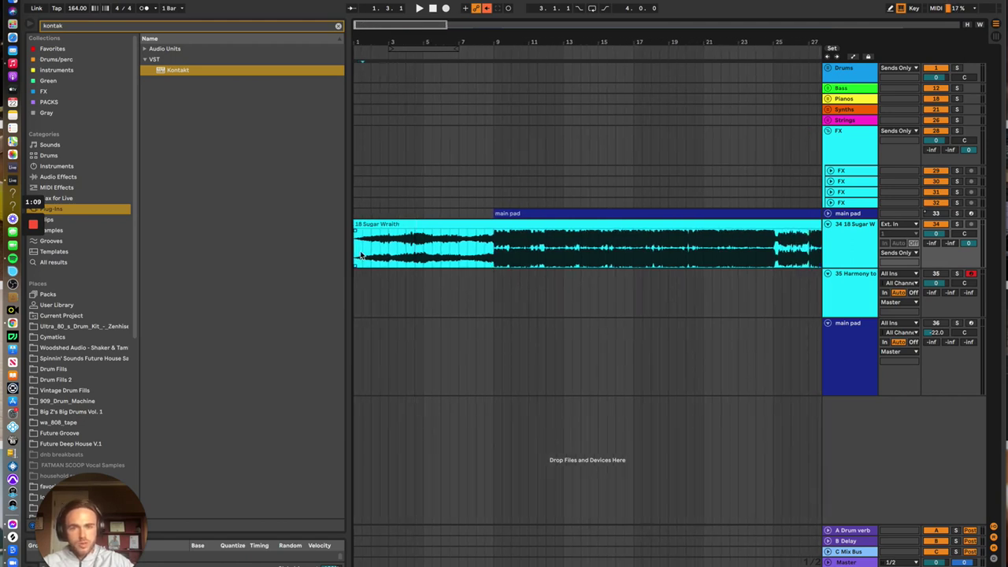
pyautogui.press('space')
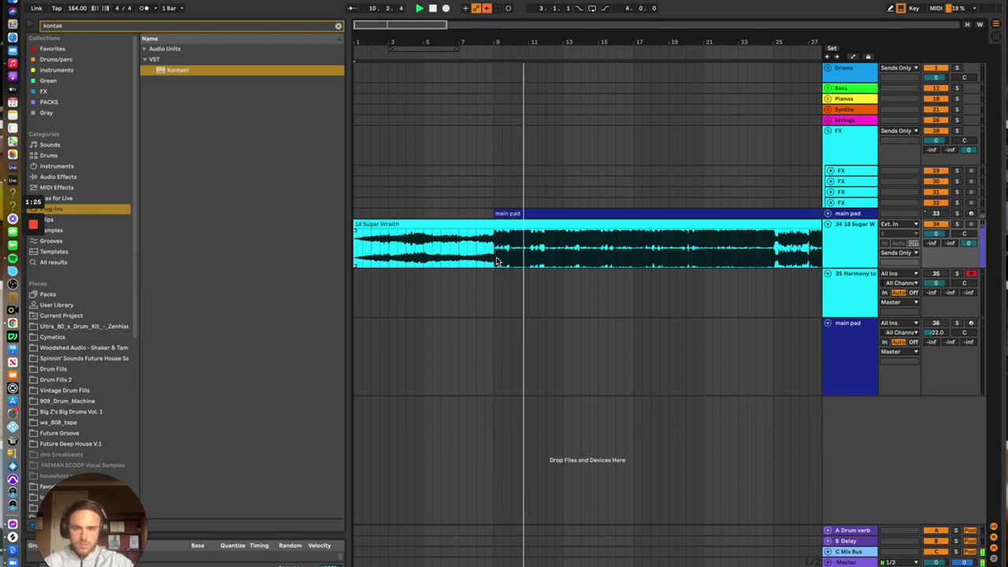
pyautogui.press('space')
pyautogui.press('super+e')
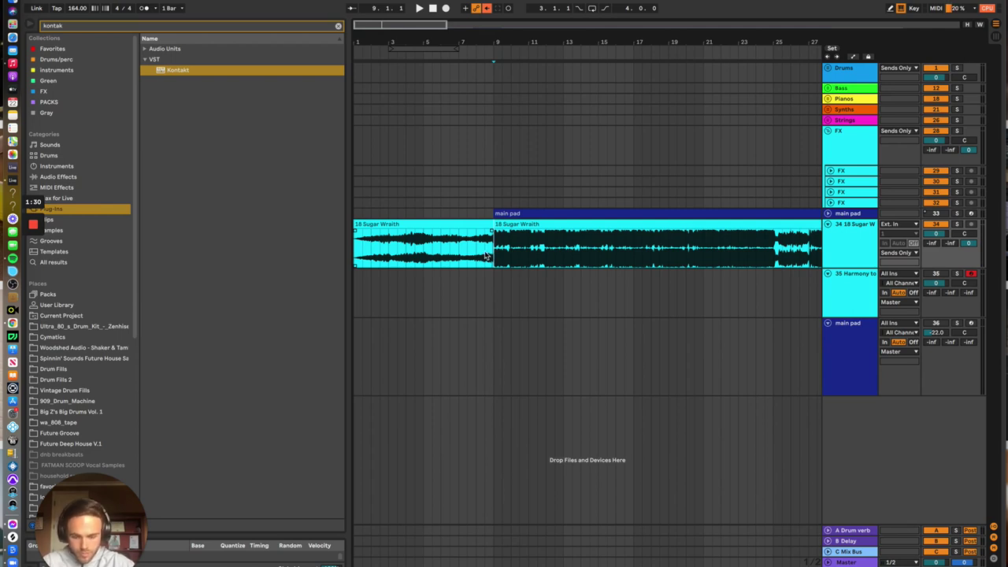
pyautogui.click(515, 225)
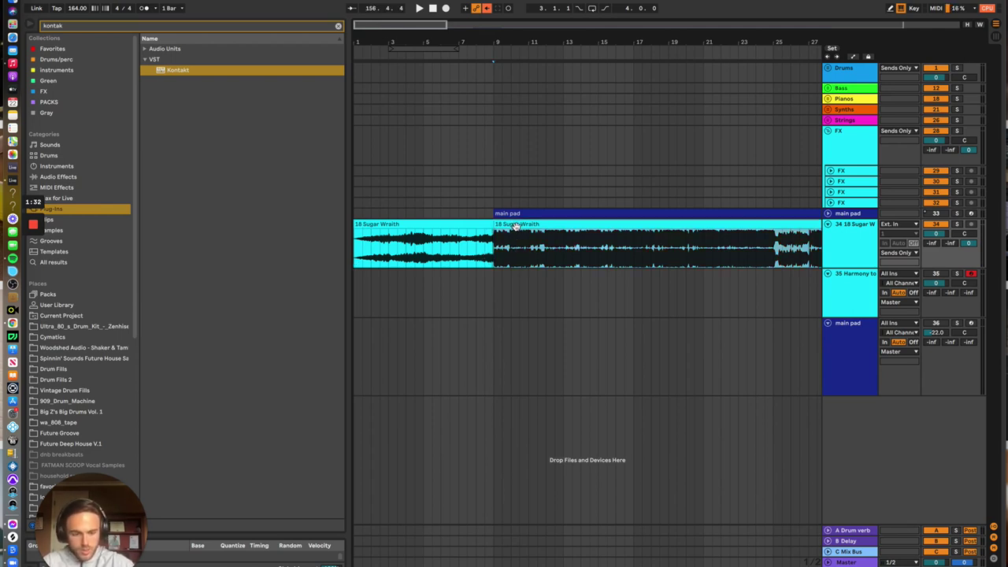
pyautogui.press('Delete')
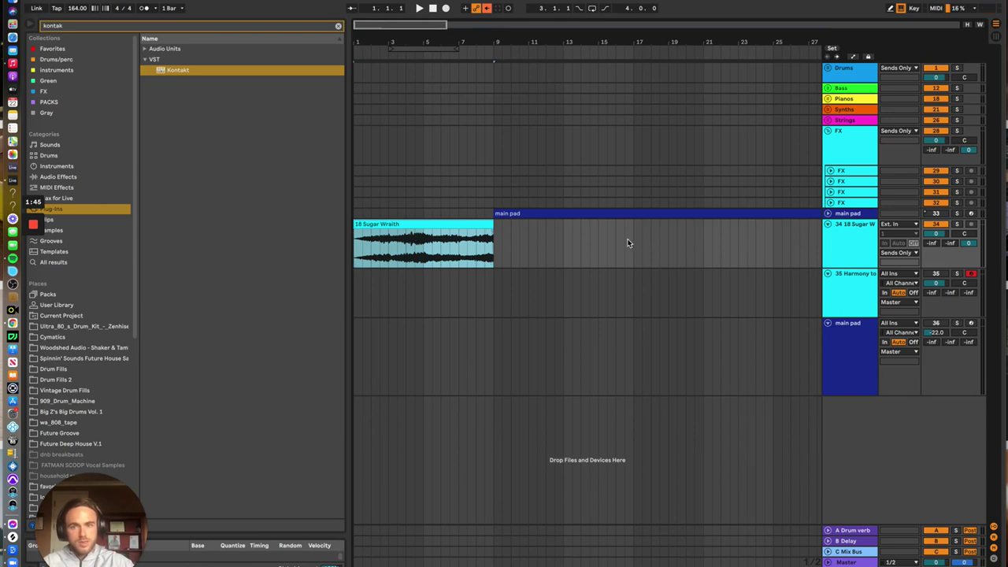
# Convert the harmony of the trimmed 18 Sugar Wraith clip to a new MIDI track
pyautogui.rightClick(430, 227)
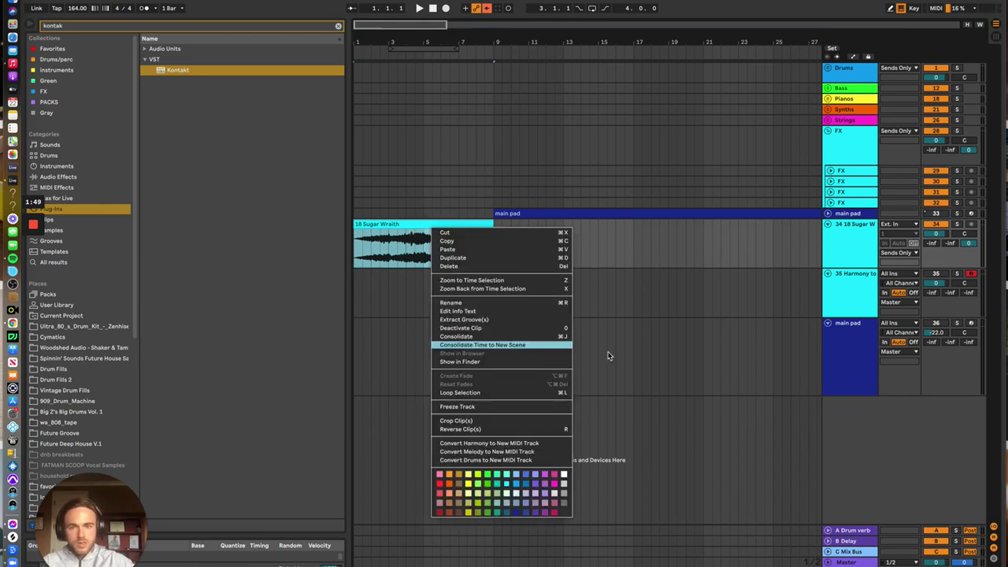
pyautogui.click(394, 234)
pyautogui.rightClick(397, 229)
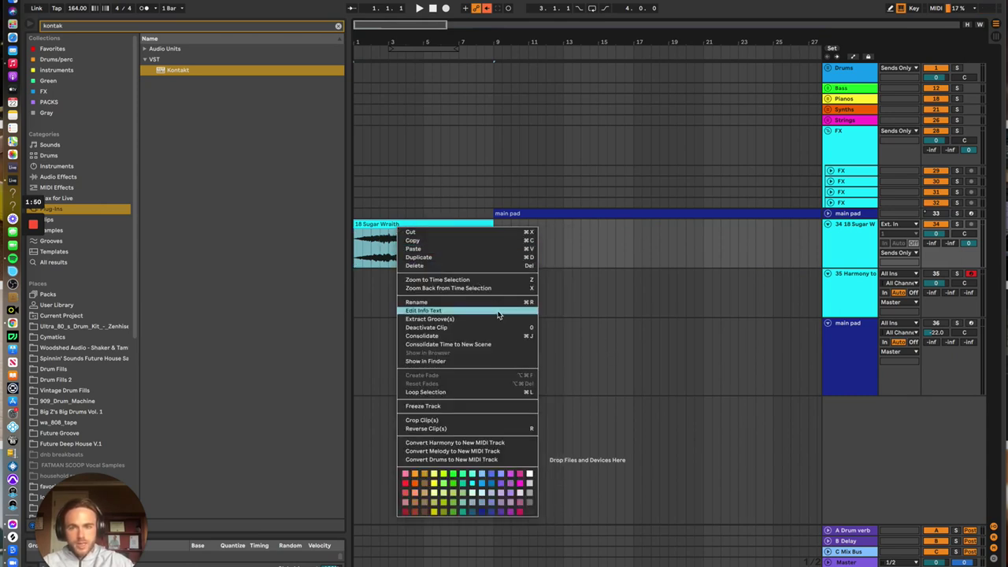
pyautogui.click(489, 443)
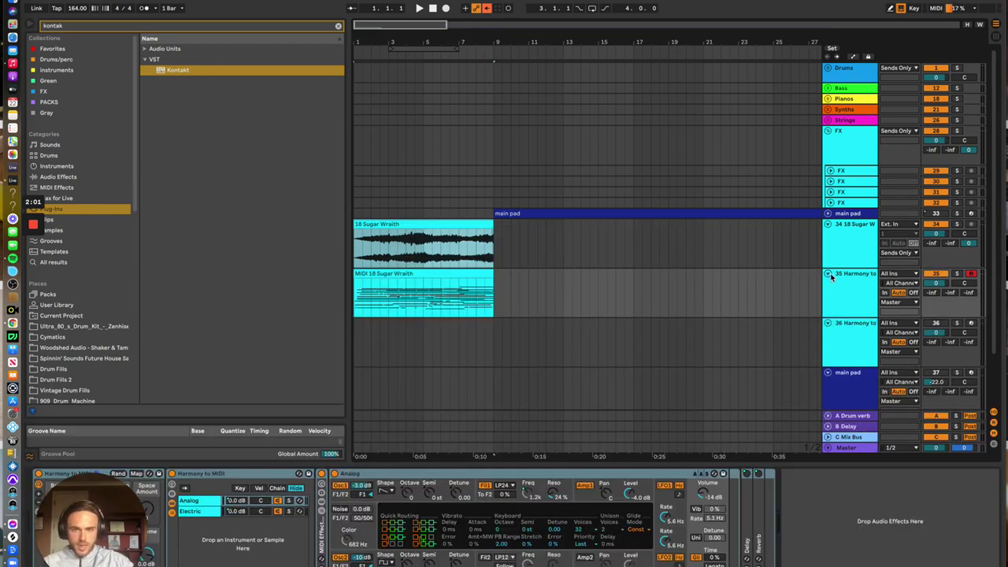
# Mute the original audio track 34 and play the converted MIDI clip from the start
pyautogui.click(839, 294)
pyautogui.click(358, 310)
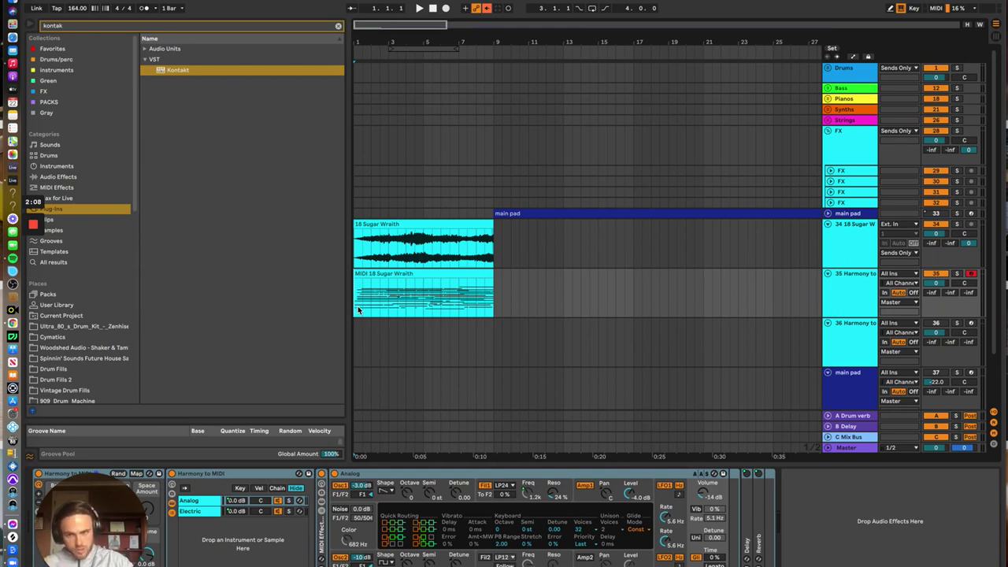
pyautogui.click(400, 276)
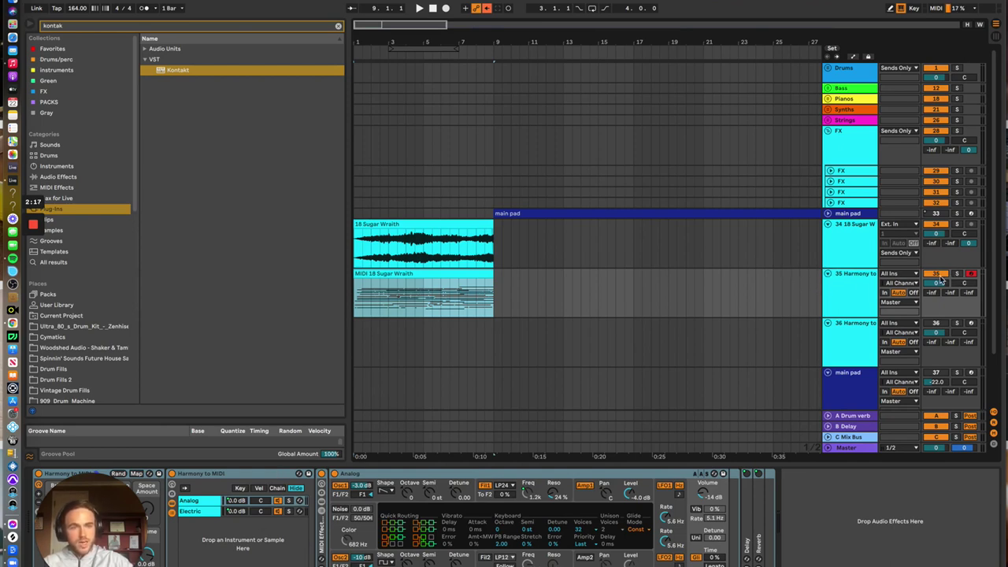
pyautogui.press('space')
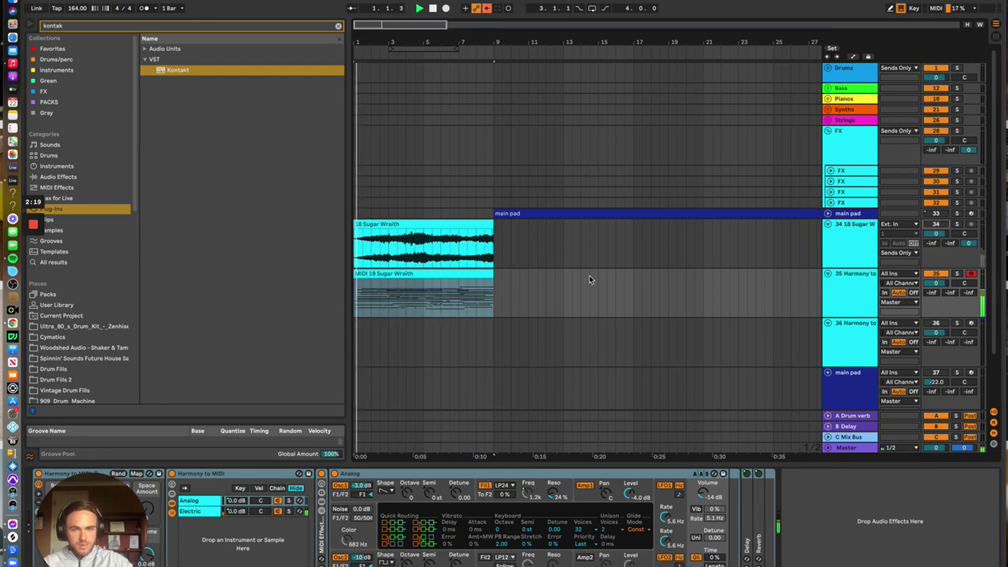
# Open the converted MIDI clip's notes for editing, enlarge the note editor to show the full range, and stop playback
pyautogui.doubleClick(455, 275)
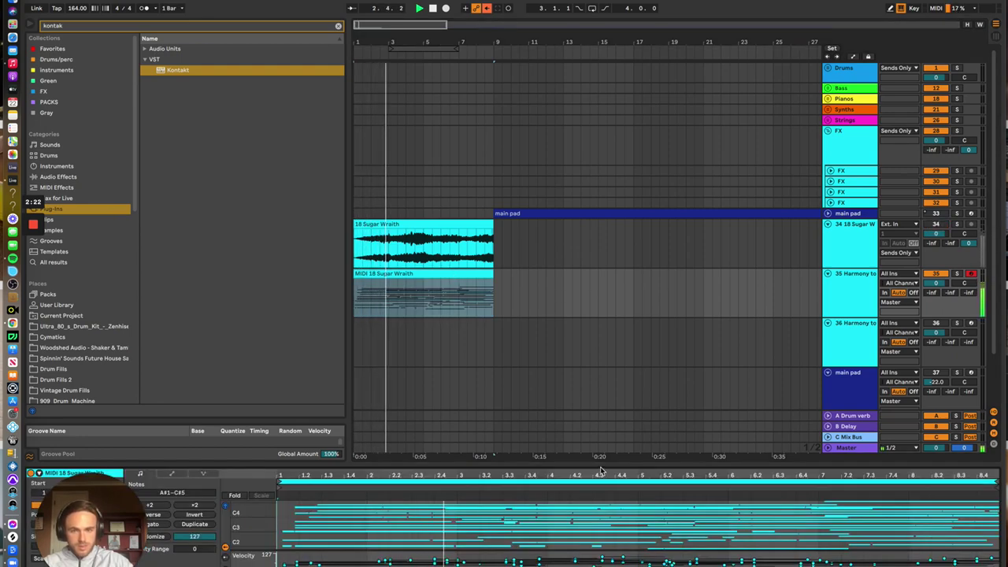
pyautogui.moveTo(600, 466); pyautogui.dragTo(580, 243)
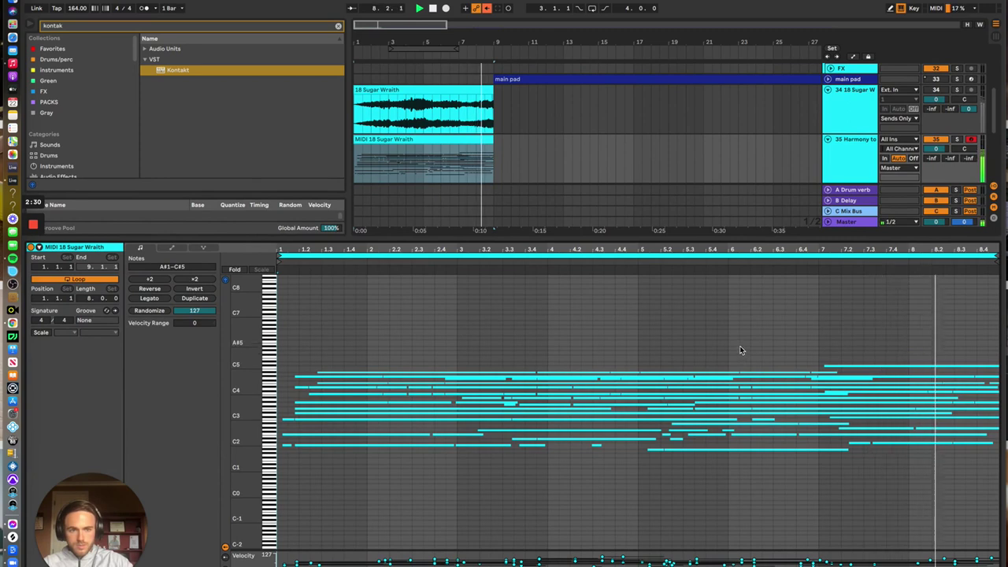
pyautogui.press('space')
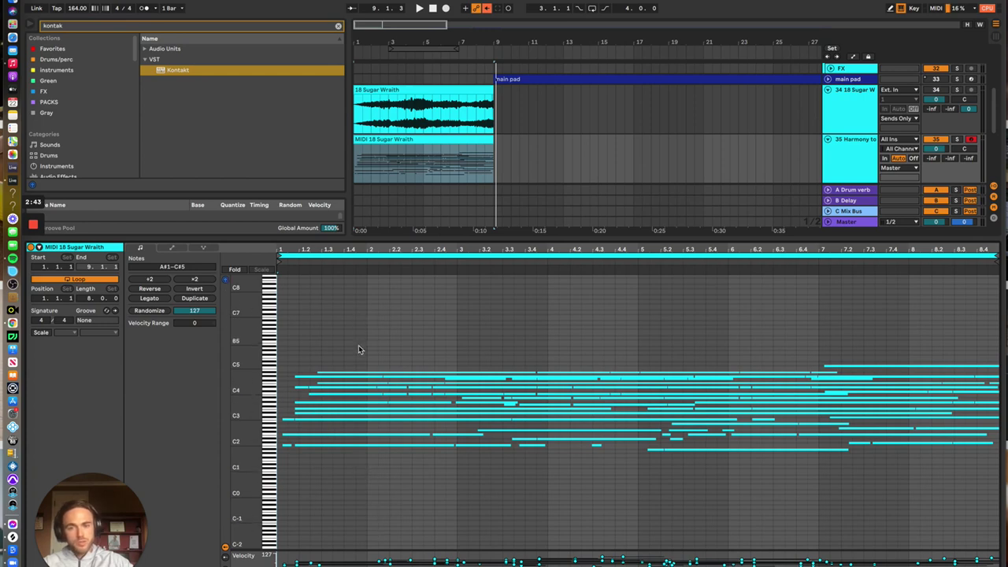
# Select the note groups around bars 1, 4, 6 and 8 in turn to examine the four chord sections
pyautogui.moveTo(353, 488); pyautogui.dragTo(349, 337)
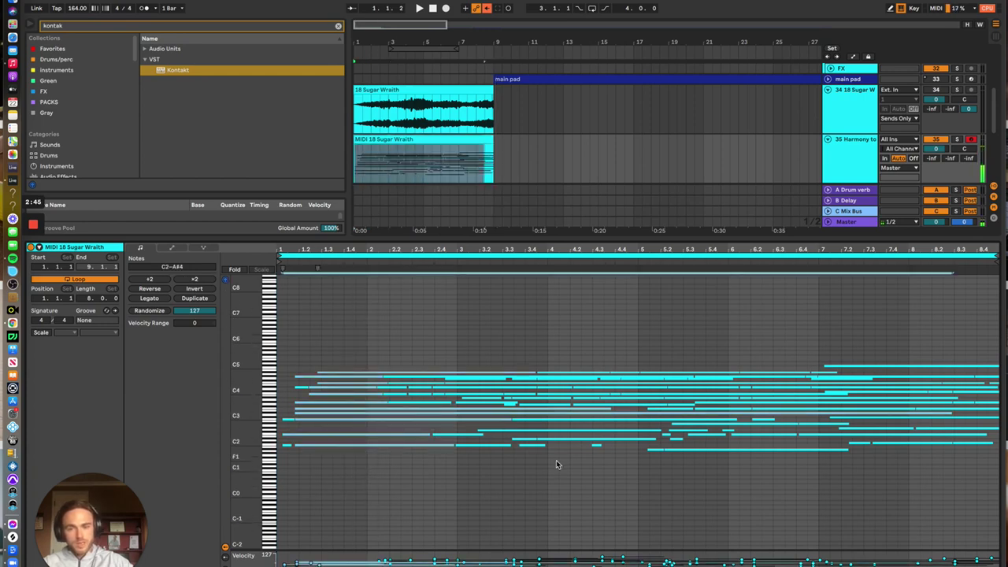
pyautogui.moveTo(563, 465); pyautogui.dragTo(553, 324)
pyautogui.moveTo(754, 484); pyautogui.dragTo(754, 350)
pyautogui.moveTo(935, 478); pyautogui.dragTo(933, 335)
pyautogui.click(514, 344)
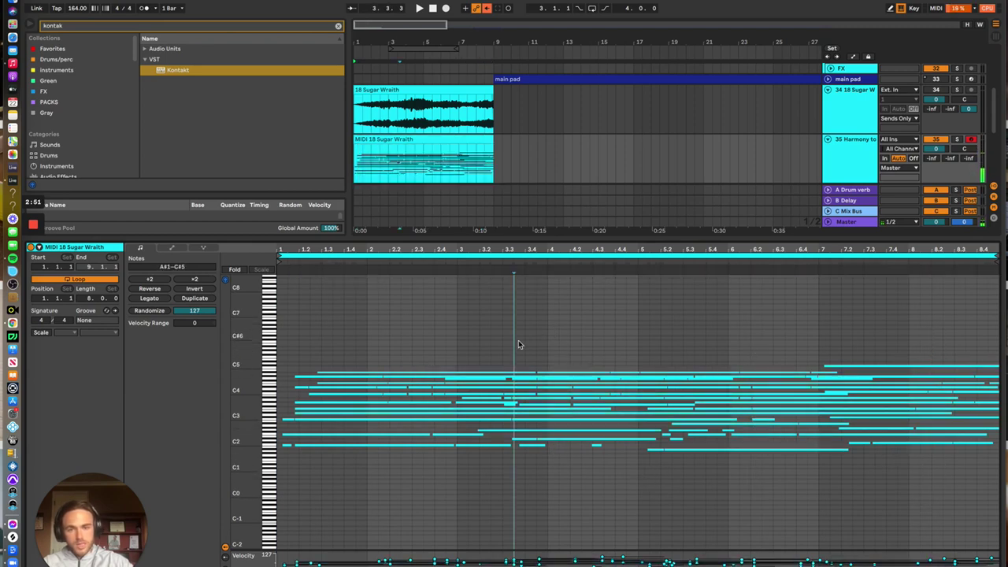
pyautogui.moveTo(363, 475); pyautogui.dragTo(356, 336)
pyautogui.moveTo(517, 477); pyautogui.dragTo(561, 340)
pyautogui.moveTo(761, 475); pyautogui.dragTo(763, 338)
pyautogui.moveTo(942, 483); pyautogui.dragTo(916, 359)
pyautogui.click(548, 355)
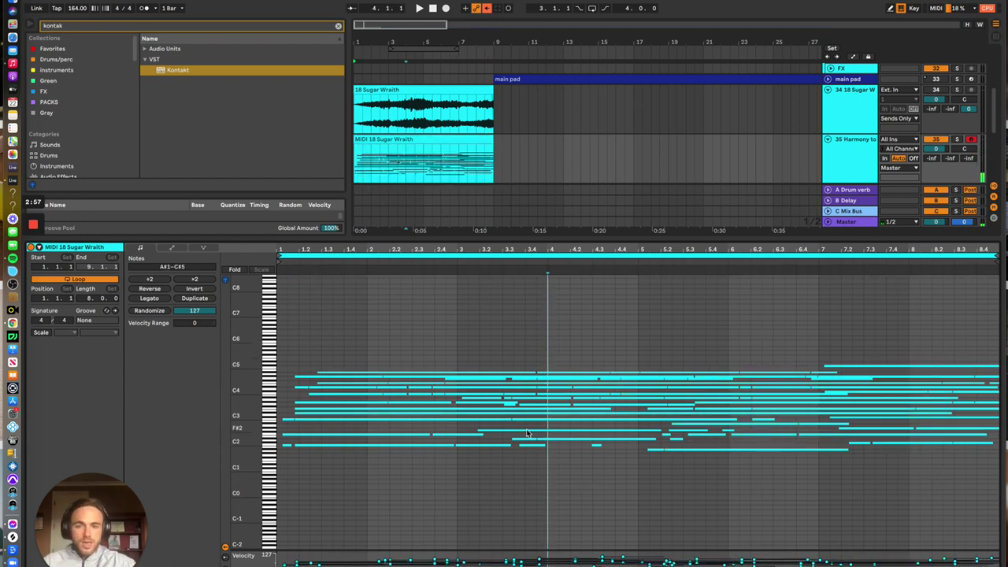
# Extend the starts of the first chord's notes, from C2 up to A#4, back to the beginning of bar 1
pyautogui.moveTo(406, 249); pyautogui.dragTo(457, 299)
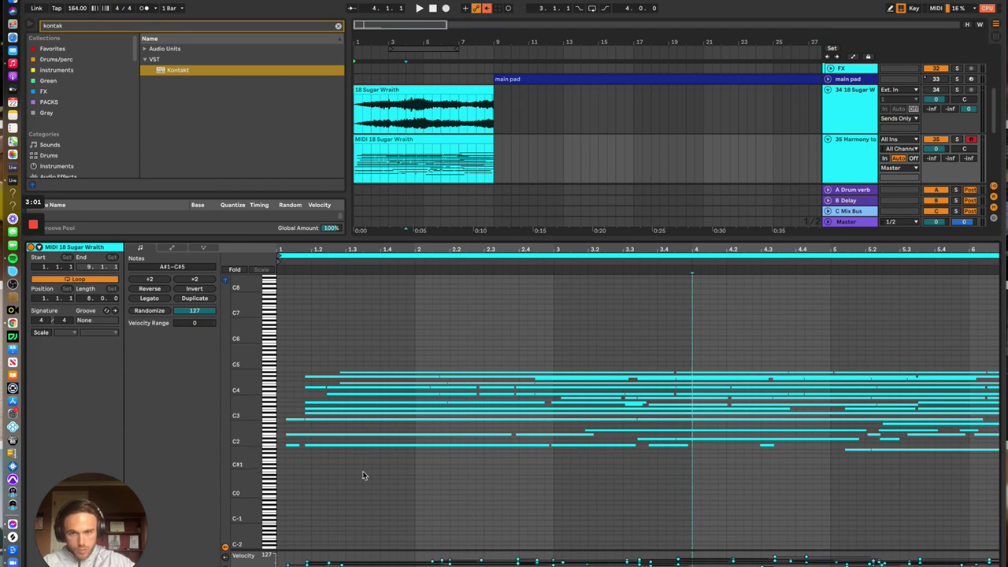
pyautogui.moveTo(367, 454); pyautogui.dragTo(359, 339)
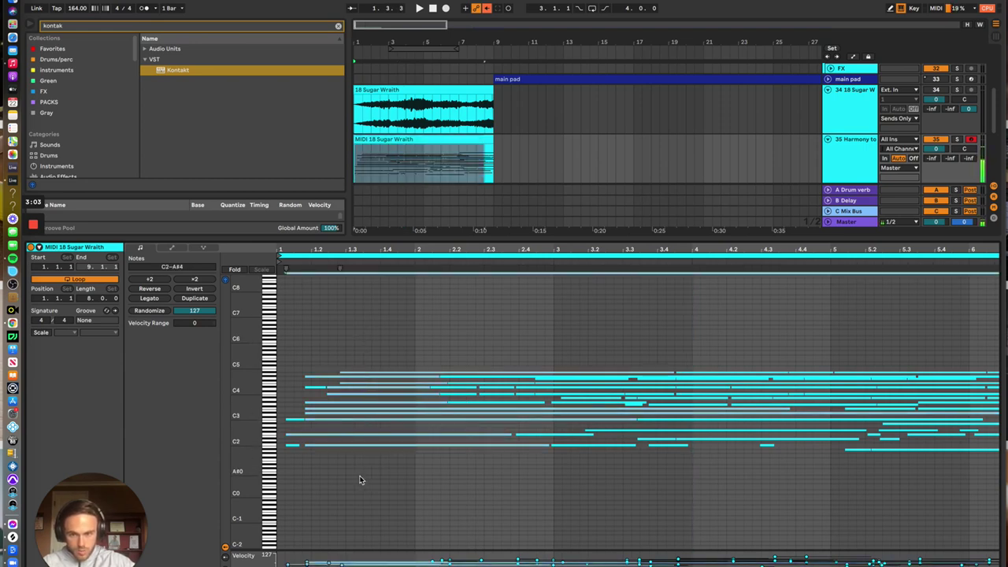
pyautogui.click(291, 463)
pyautogui.click(293, 446)
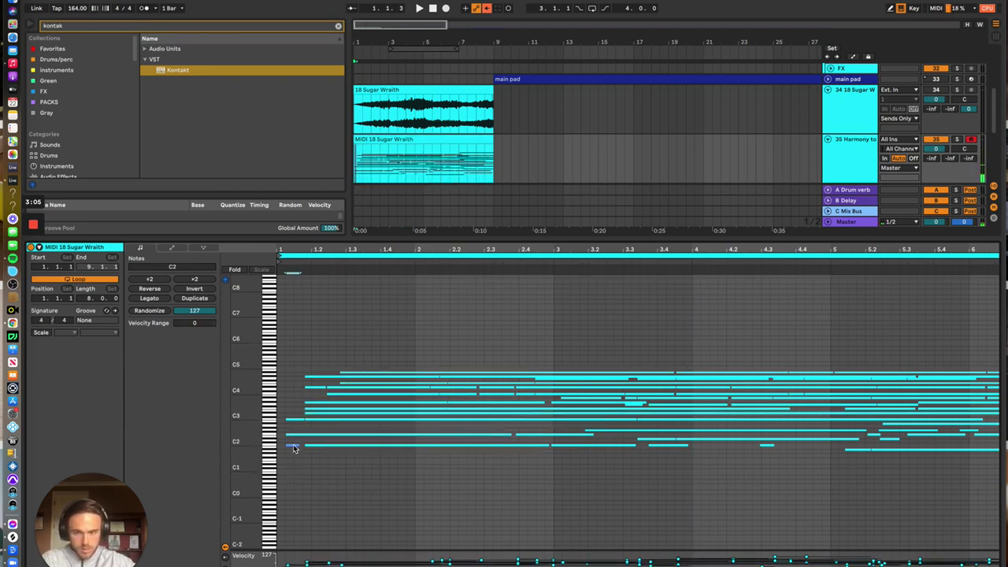
pyautogui.moveTo(293, 446); pyautogui.dragTo(285, 421)
pyautogui.moveTo(314, 413); pyautogui.dragTo(285, 414)
pyautogui.moveTo(316, 409); pyautogui.dragTo(287, 404)
pyautogui.moveTo(343, 395); pyautogui.dragTo(295, 399)
pyautogui.moveTo(335, 388); pyautogui.dragTo(284, 388)
pyautogui.moveTo(347, 385); pyautogui.dragTo(281, 378)
pyautogui.moveTo(347, 373); pyautogui.dragTo(283, 373)
# Play the MIDI clip from the start to hear the edited first chord
pyautogui.press('space')
pyautogui.moveTo(649, 457); pyautogui.dragTo(670, 369)
pyautogui.press('space')
pyautogui.press('space')
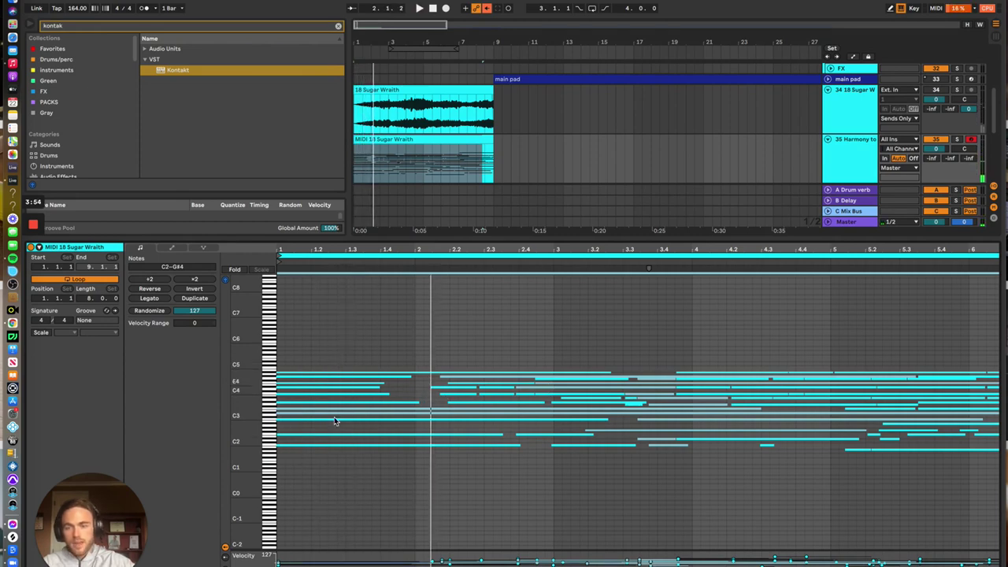
pyautogui.press('space')
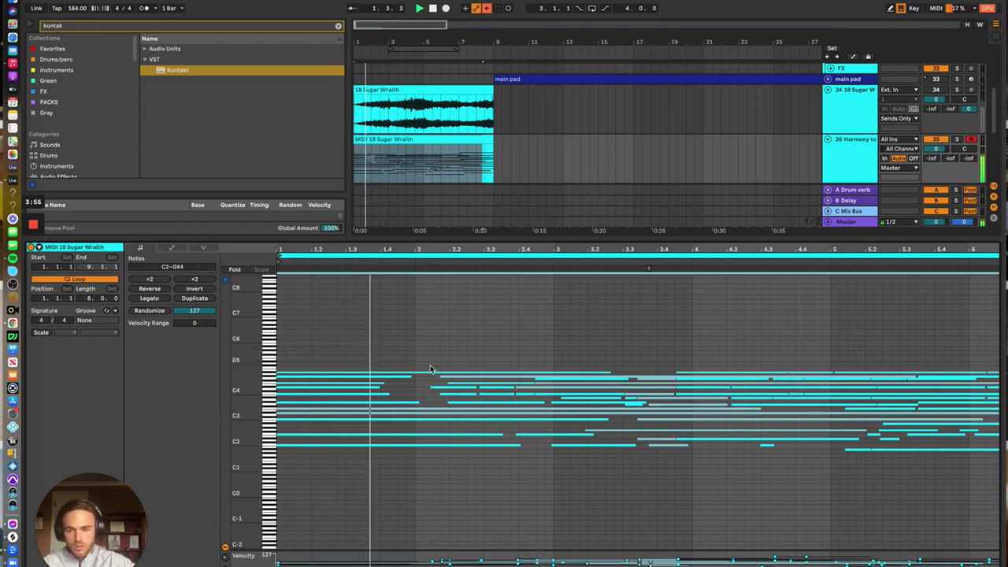
# Delete the C4–F4 notes that start in bar 2 and shorten the first A#4 note to end at bar 2
pyautogui.moveTo(429, 382); pyautogui.dragTo(529, 402)
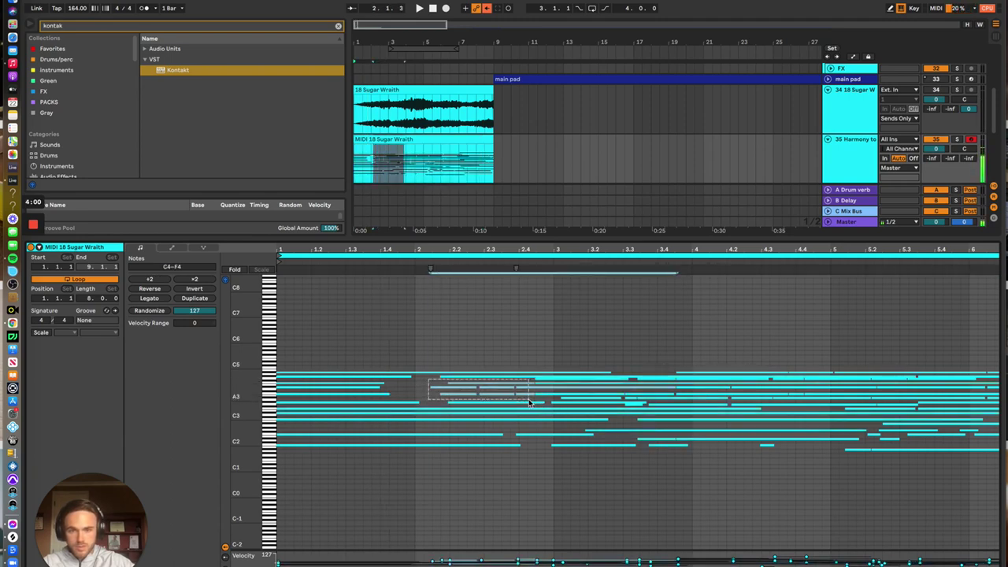
pyautogui.press('Delete')
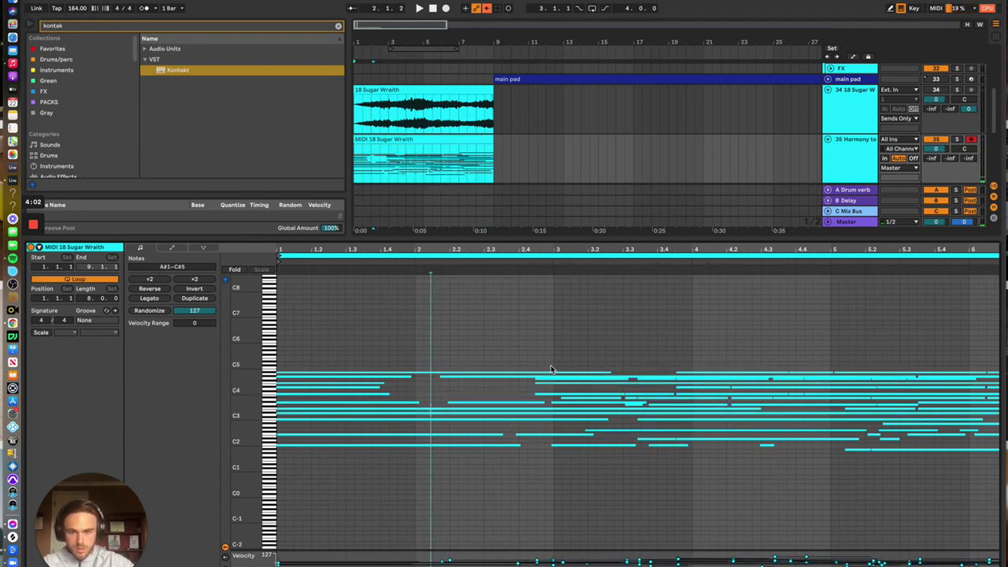
pyautogui.moveTo(610, 371); pyautogui.dragTo(416, 364)
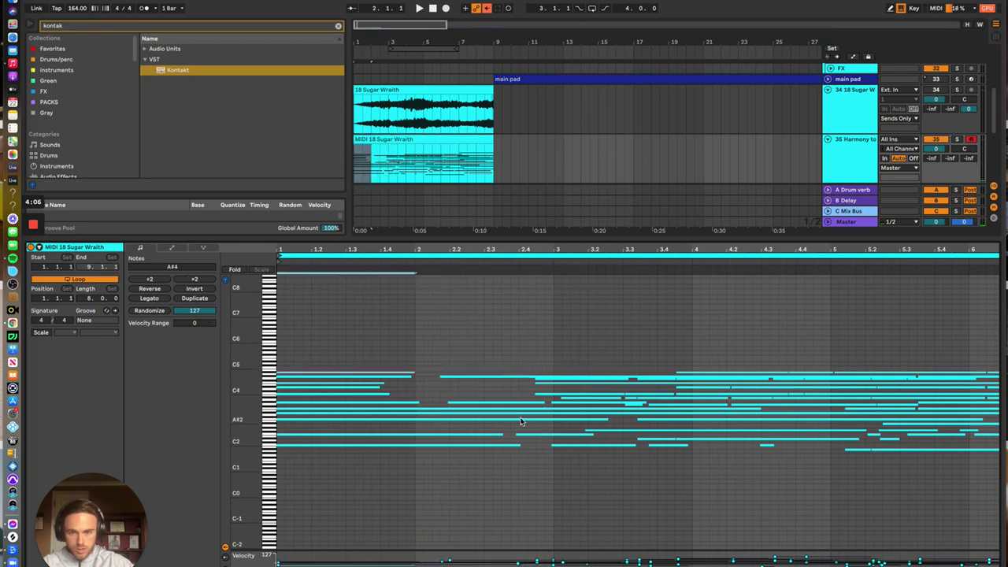
# Shorten the first F3 and D#3 notes to end about the start of bar 2
pyautogui.click(628, 409)
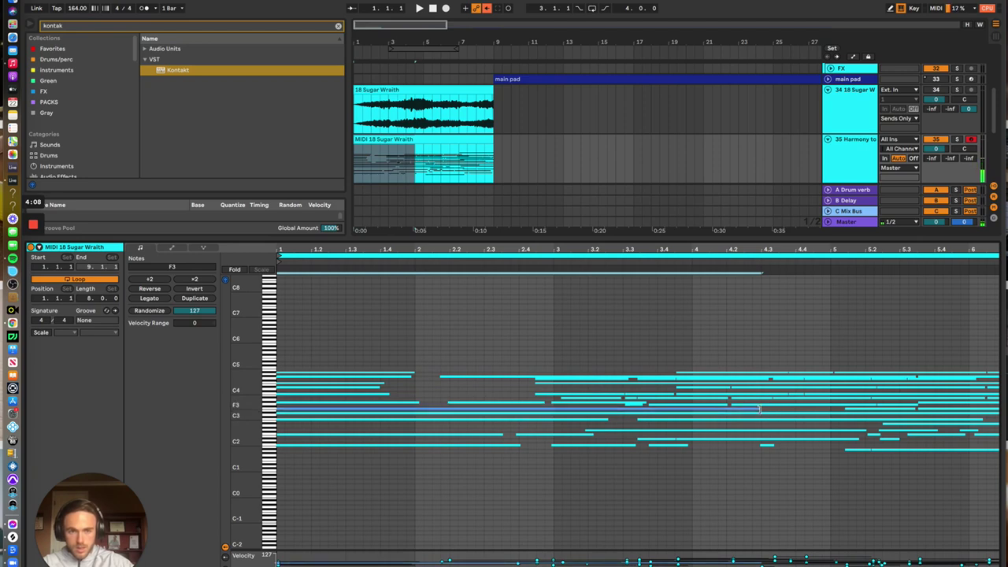
pyautogui.moveTo(758, 409); pyautogui.dragTo(424, 408)
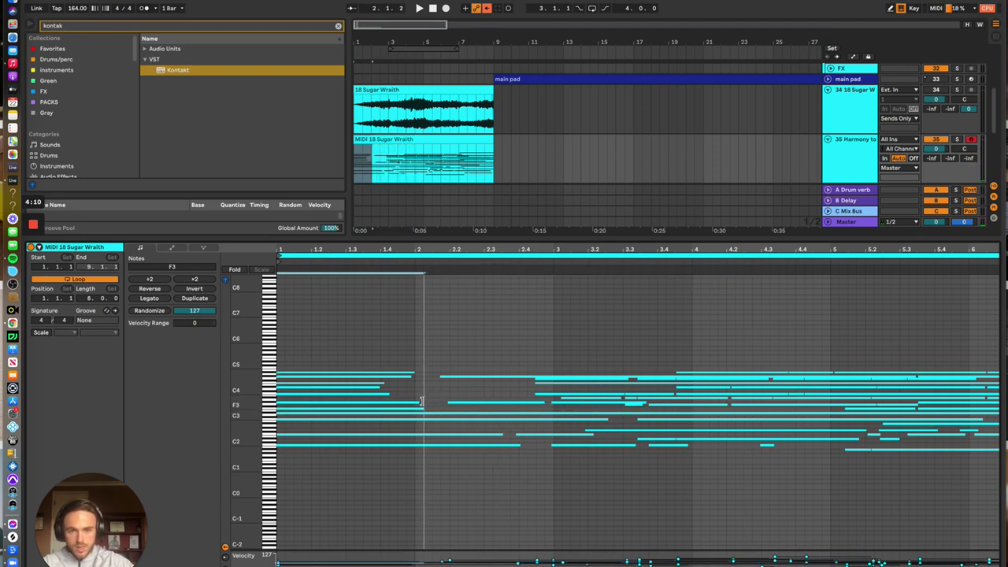
pyautogui.click(629, 414)
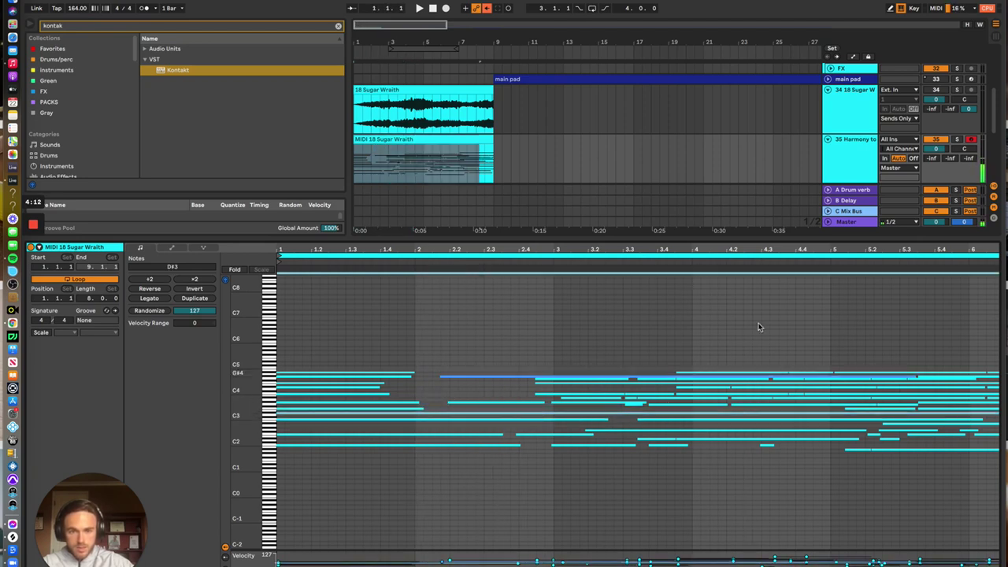
pyautogui.moveTo(660, 245); pyautogui.dragTo(659, 201)
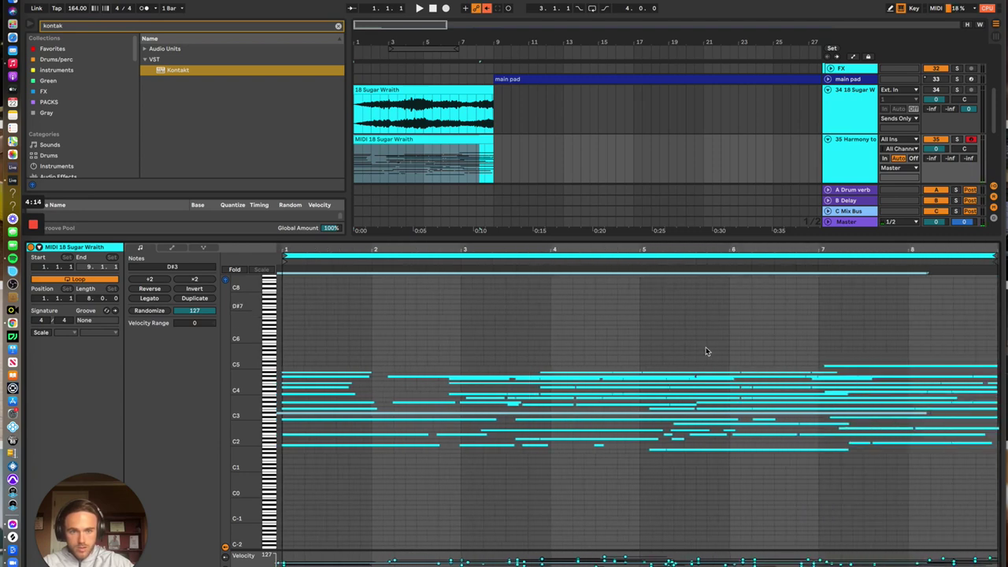
pyautogui.moveTo(925, 411); pyautogui.dragTo(381, 407)
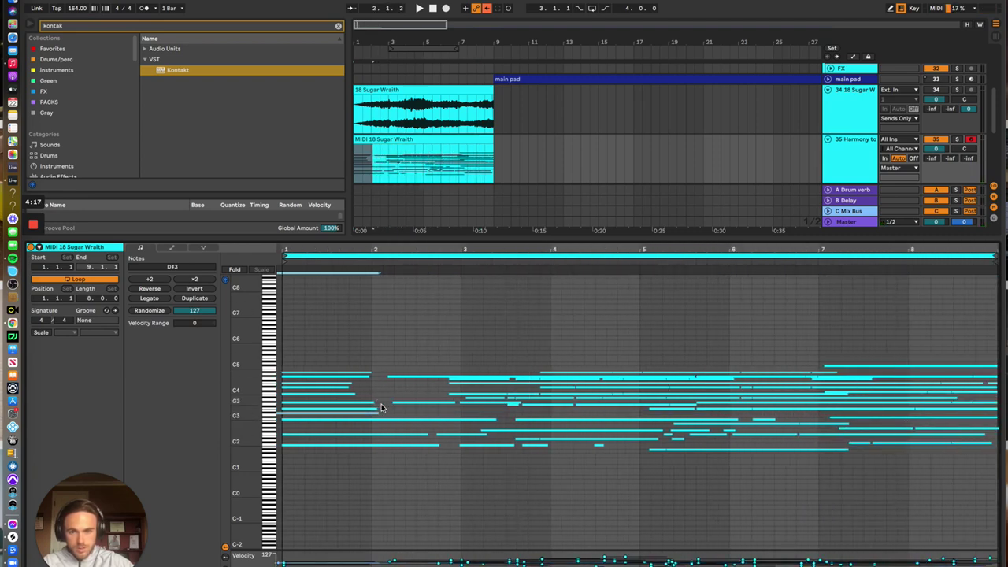
# Shorten the first C3, F2 and C2 notes to end at the start of bar 2
pyautogui.click(496, 422)
pyautogui.moveTo(494, 418); pyautogui.dragTo(372, 419)
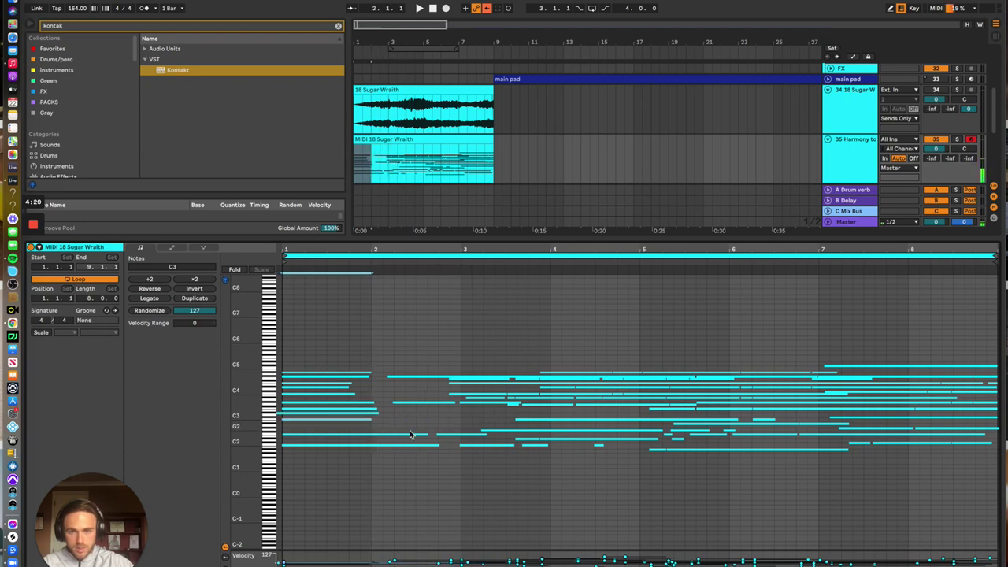
pyautogui.click(432, 436)
pyautogui.moveTo(432, 436); pyautogui.dragTo(373, 435)
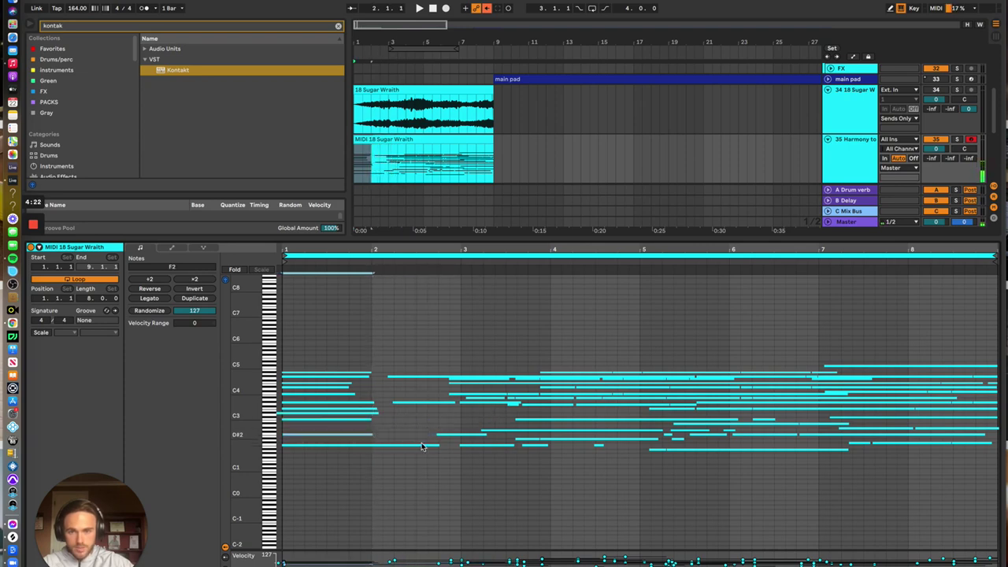
pyautogui.moveTo(440, 447); pyautogui.dragTo(372, 446)
# Trim the starts of the first chord's notes, including D#3, to the beginning of bar 1 and reselect the whole chord
pyautogui.moveTo(353, 479); pyautogui.dragTo(331, 325)
pyautogui.moveTo(277, 411); pyautogui.dragTo(281, 411)
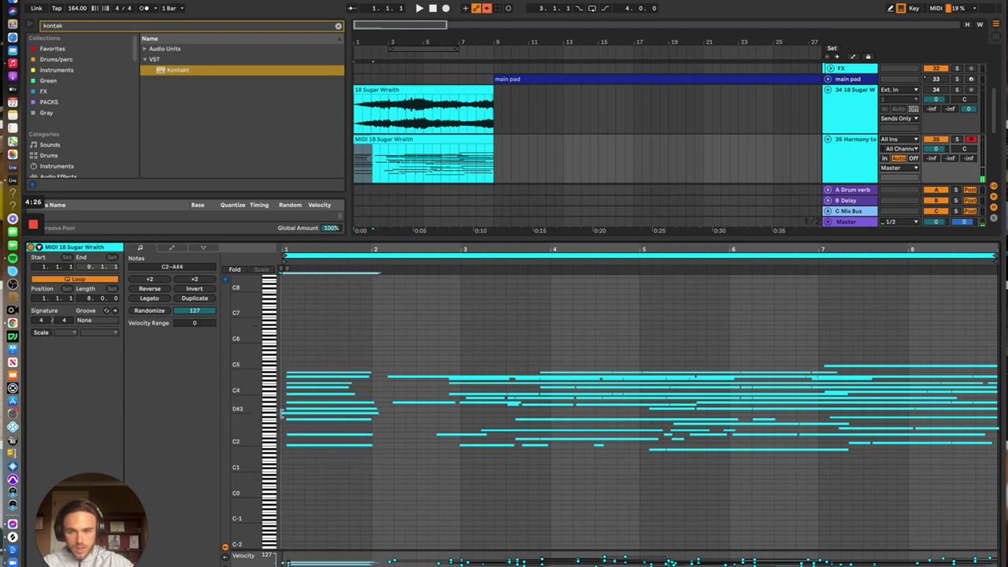
pyautogui.click(293, 414)
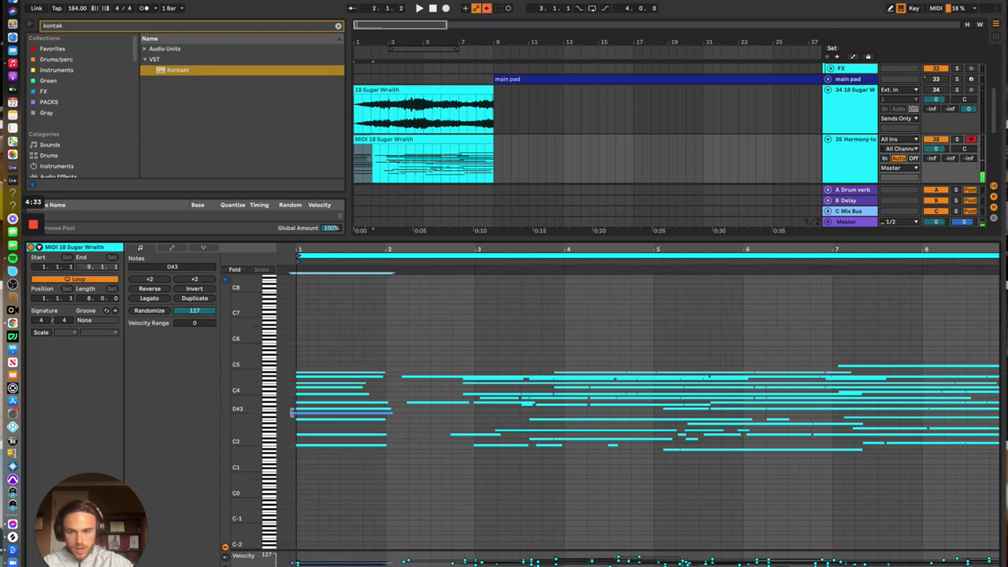
pyautogui.moveTo(291, 413); pyautogui.dragTo(296, 413)
pyautogui.moveTo(344, 466); pyautogui.dragTo(330, 334)
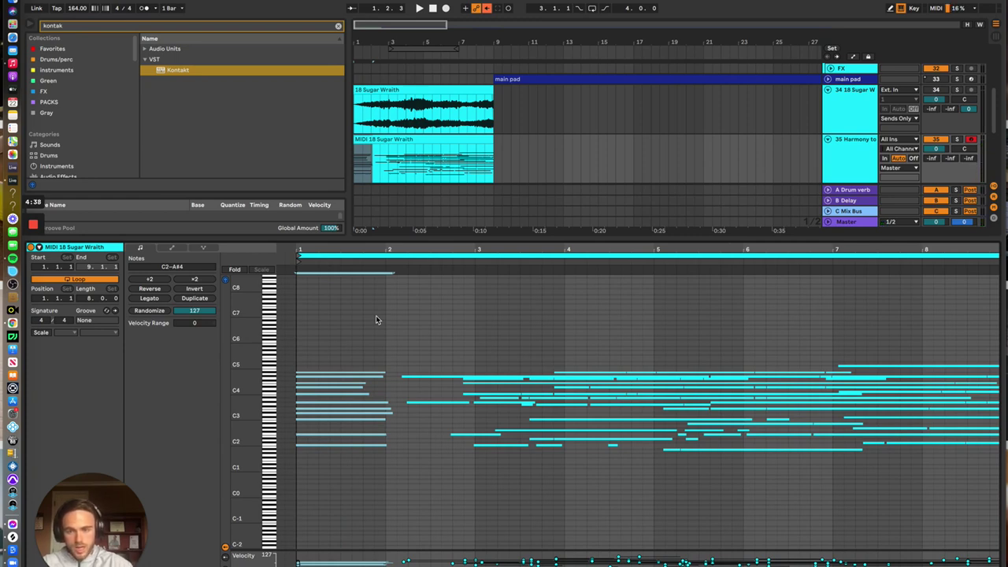
# Delete the stray notes starting in late bar 2 and early bar 3, plus the short C2 and D#2 notes late in bar 3
pyautogui.press('space')
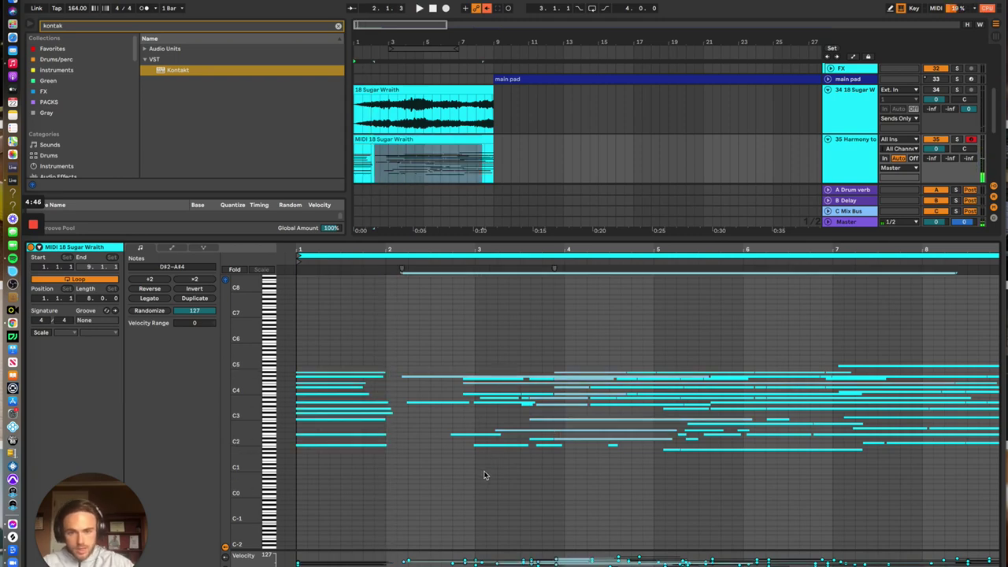
pyautogui.moveTo(485, 472); pyautogui.dragTo(446, 381)
pyautogui.press('Delete')
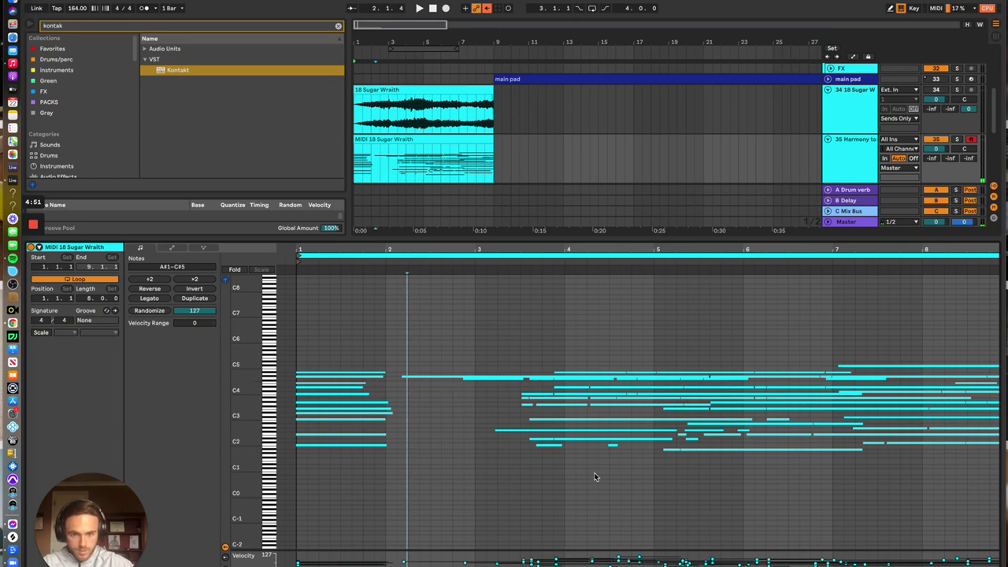
pyautogui.moveTo(596, 455); pyautogui.dragTo(584, 370)
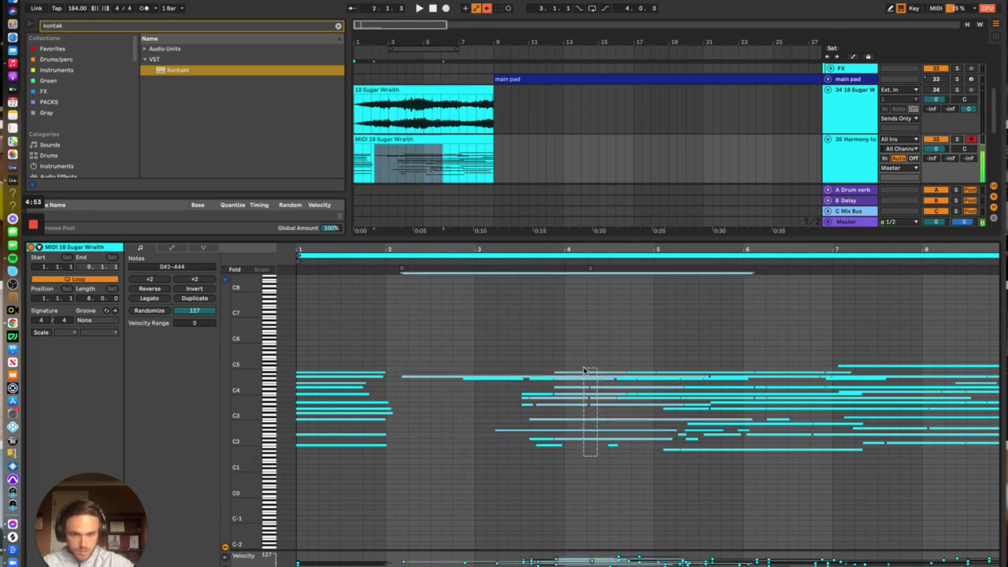
pyautogui.moveTo(596, 470); pyautogui.dragTo(578, 370)
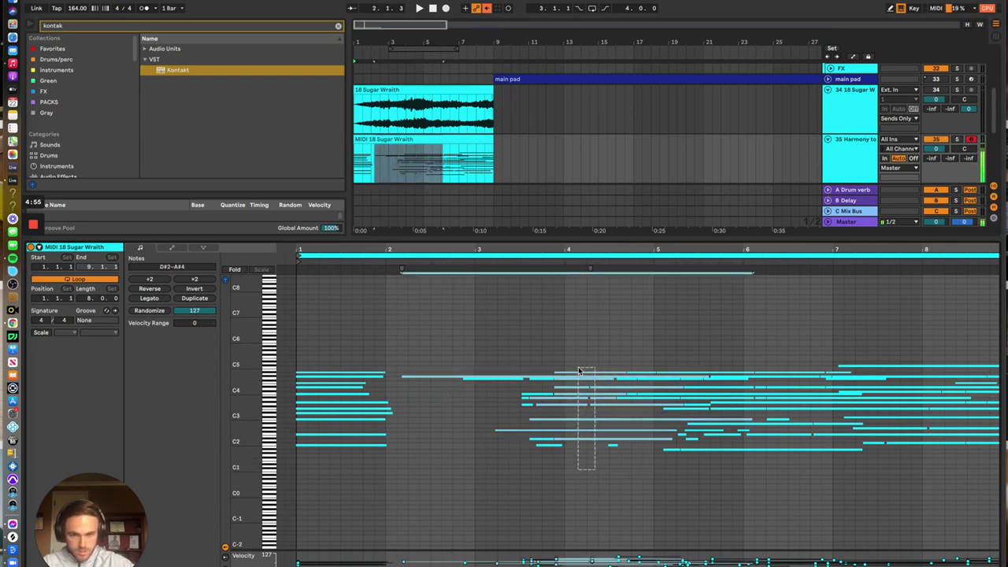
pyautogui.moveTo(542, 450); pyautogui.dragTo(541, 437)
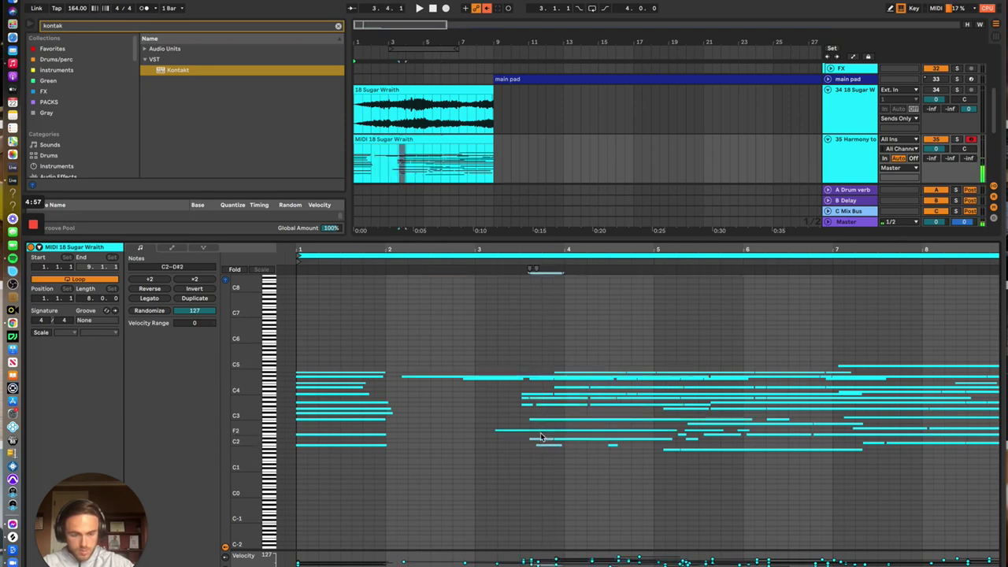
pyautogui.press('Delete')
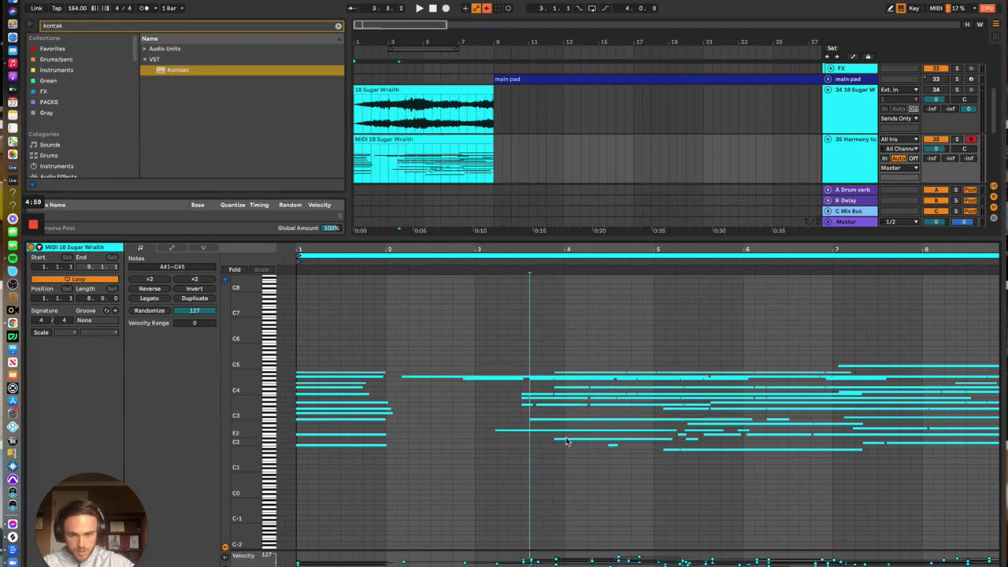
# Move the second chord's low notes, including D#2, and its G3–A#4 notes back to the start of bar 2
pyautogui.moveTo(565, 439); pyautogui.dragTo(565, 438)
pyautogui.moveTo(566, 438); pyautogui.dragTo(396, 439)
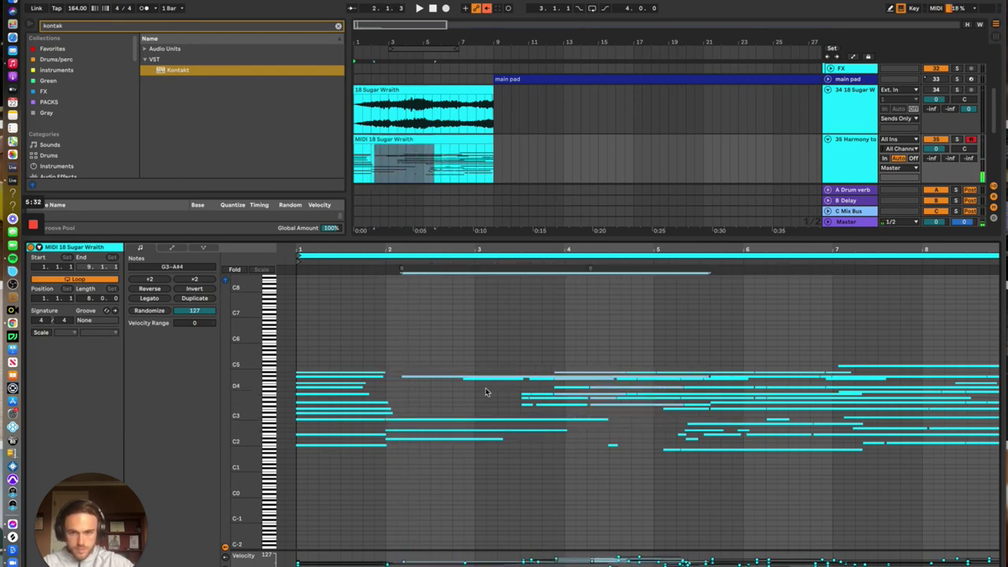
pyautogui.moveTo(555, 373); pyautogui.dragTo(604, 407)
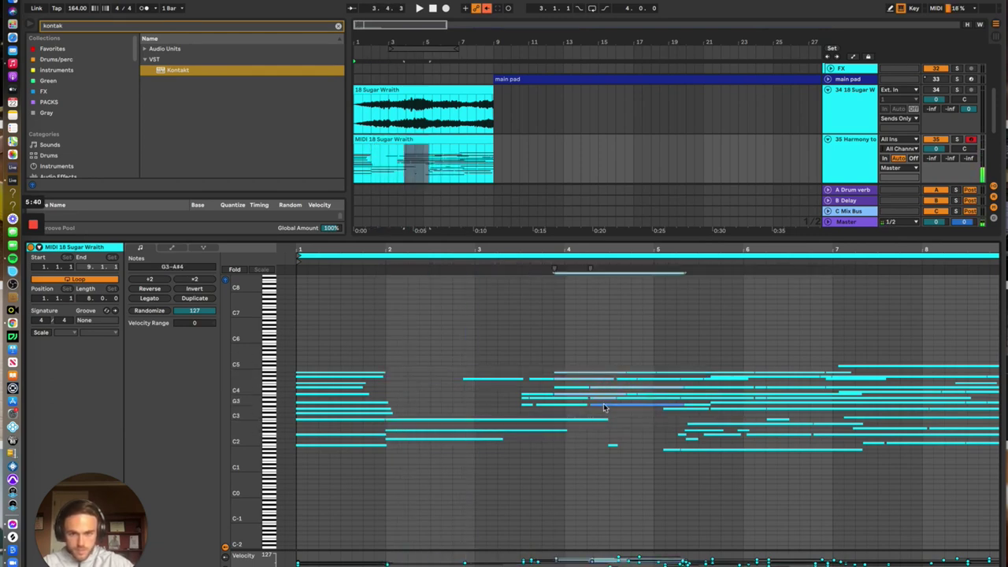
pyautogui.moveTo(529, 407); pyautogui.dragTo(388, 407)
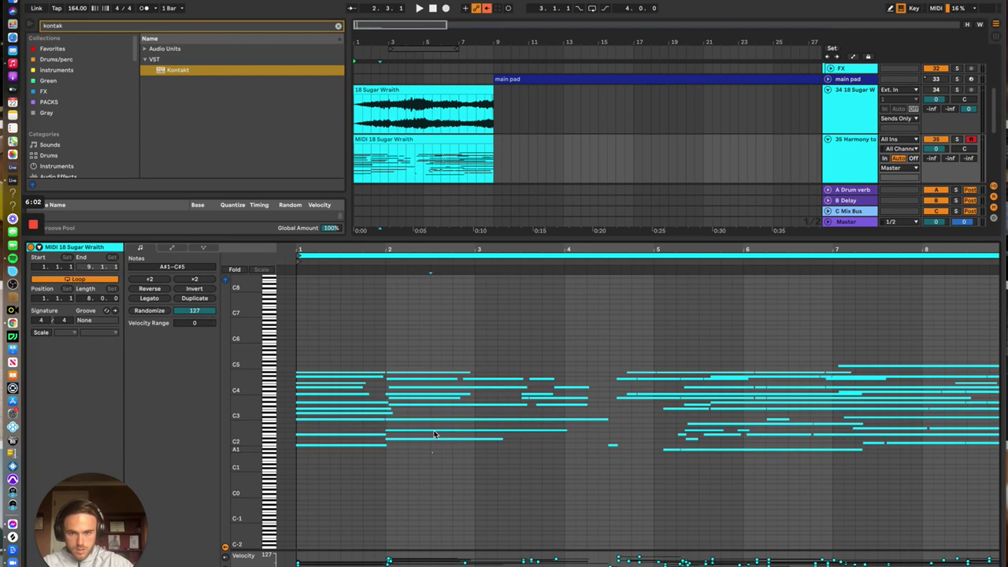
pyautogui.moveTo(433, 462); pyautogui.dragTo(429, 346)
pyautogui.press('space')
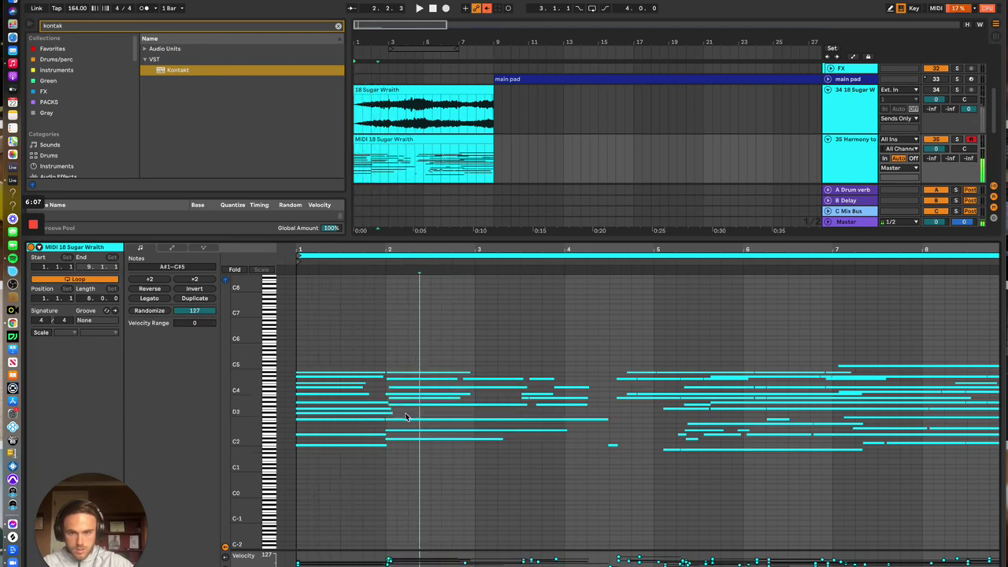
# Trim the second chord's notes to end around bar 3 and delete the leftover fragments in bars 3 and 4, including the short C2
pyautogui.click(675, 396)
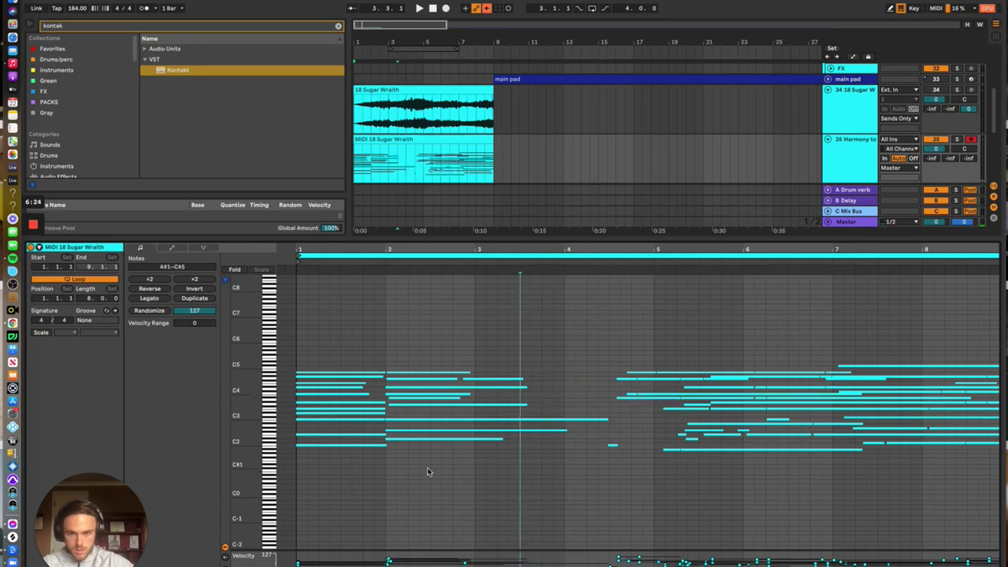
pyautogui.click(397, 415)
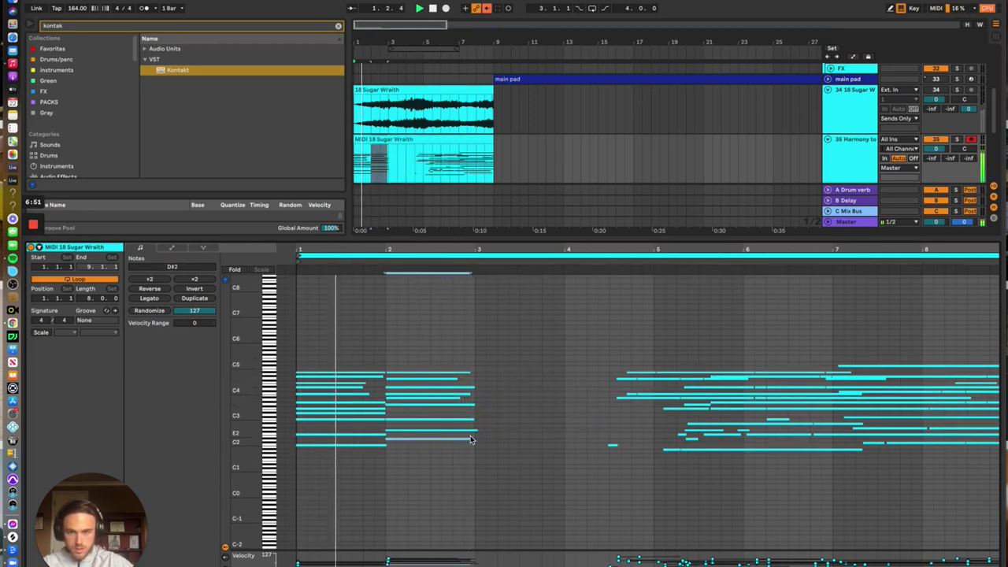
pyautogui.press('0')
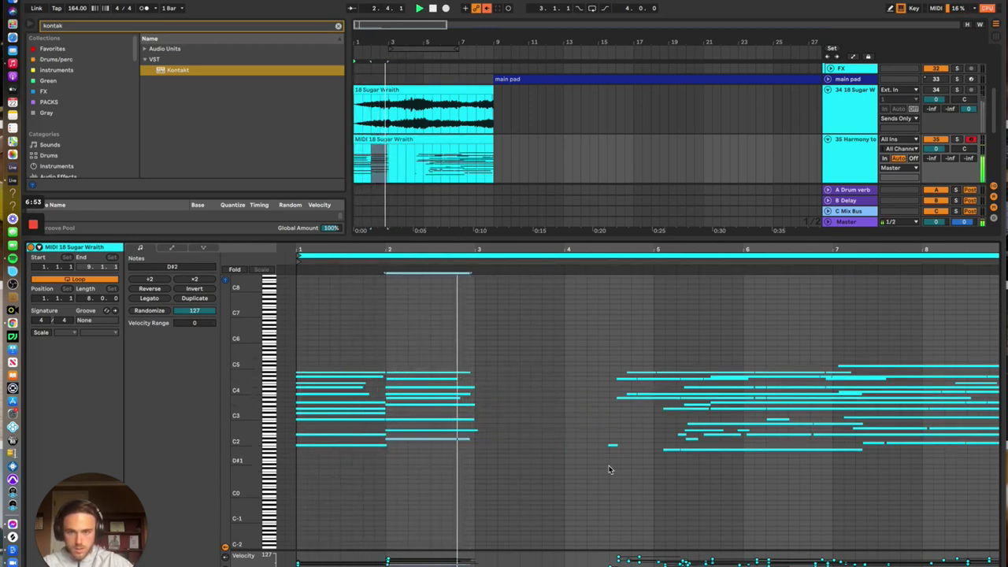
pyautogui.press('space')
pyautogui.click(613, 445)
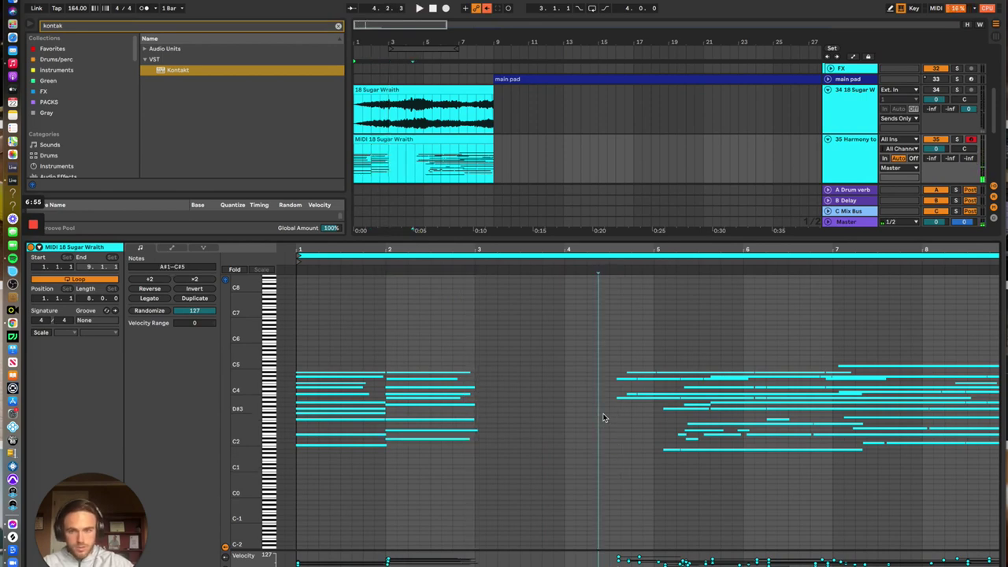
# Move the third chord's notes from around bars 5 and 6 to bar 3 and align their starts with the beginning of bar 3
pyautogui.moveTo(739, 464); pyautogui.dragTo(734, 338)
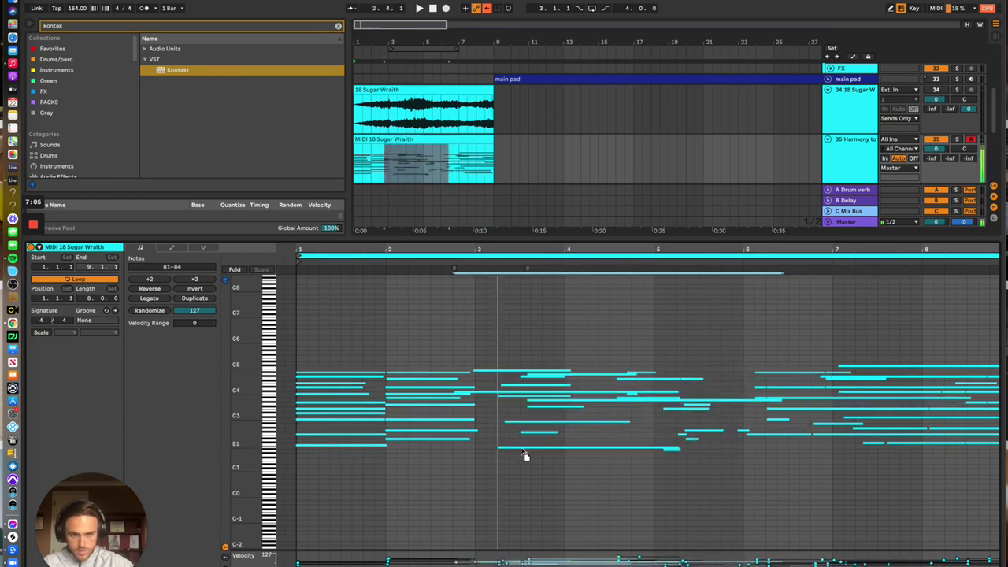
pyautogui.click(425, 393)
pyautogui.moveTo(427, 392); pyautogui.dragTo(463, 397)
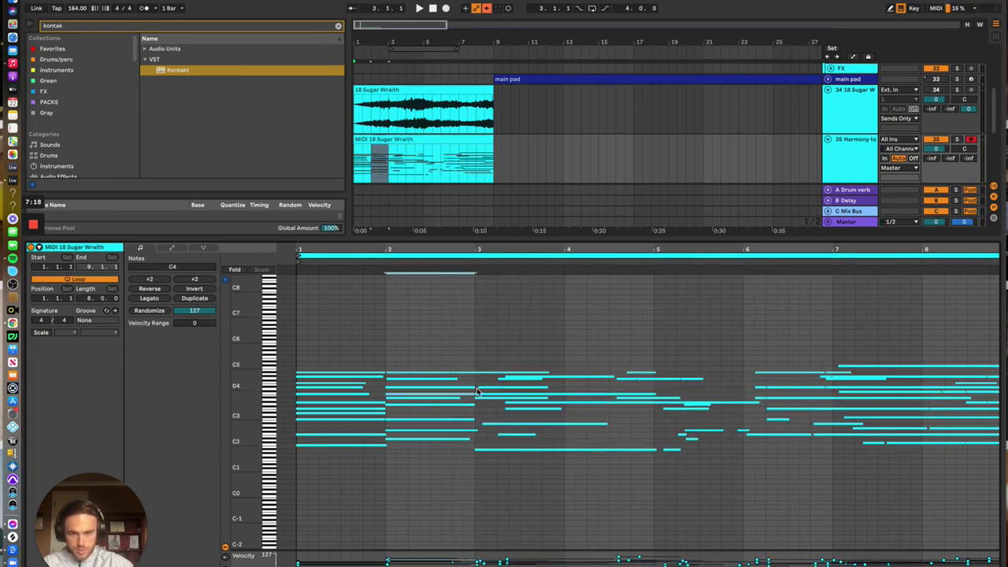
pyautogui.click(476, 387)
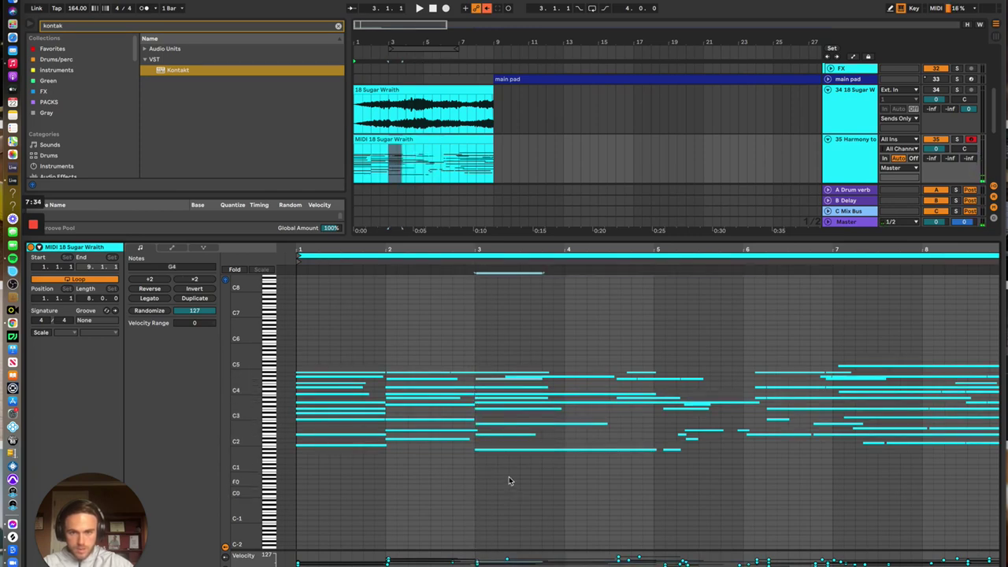
# Audition the third chord's notes and delete the G4 note at the start of bar 3
pyautogui.moveTo(510, 483); pyautogui.dragTo(492, 370)
pyautogui.moveTo(536, 492); pyautogui.dragTo(520, 382)
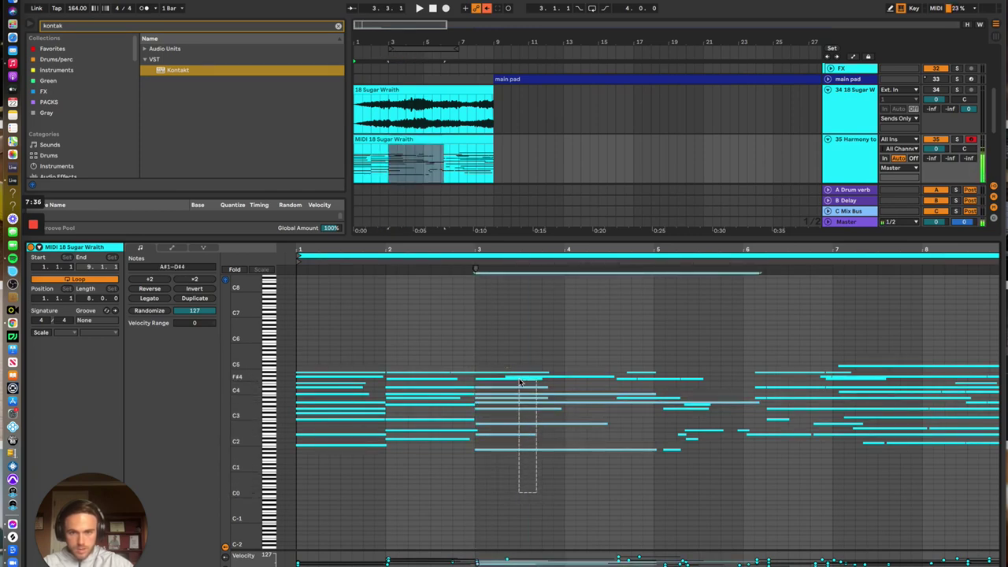
pyautogui.click(553, 388)
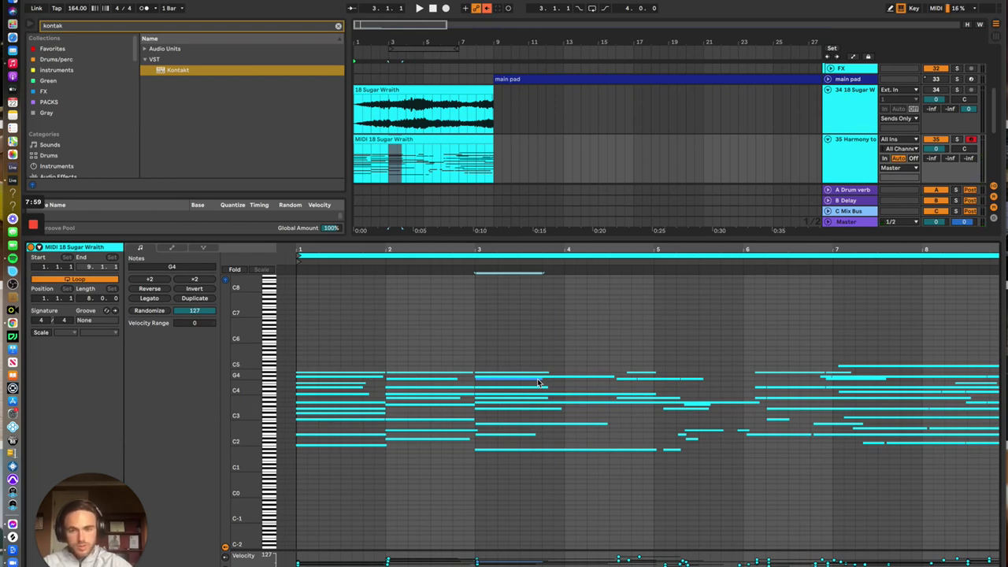
pyautogui.press('Delete')
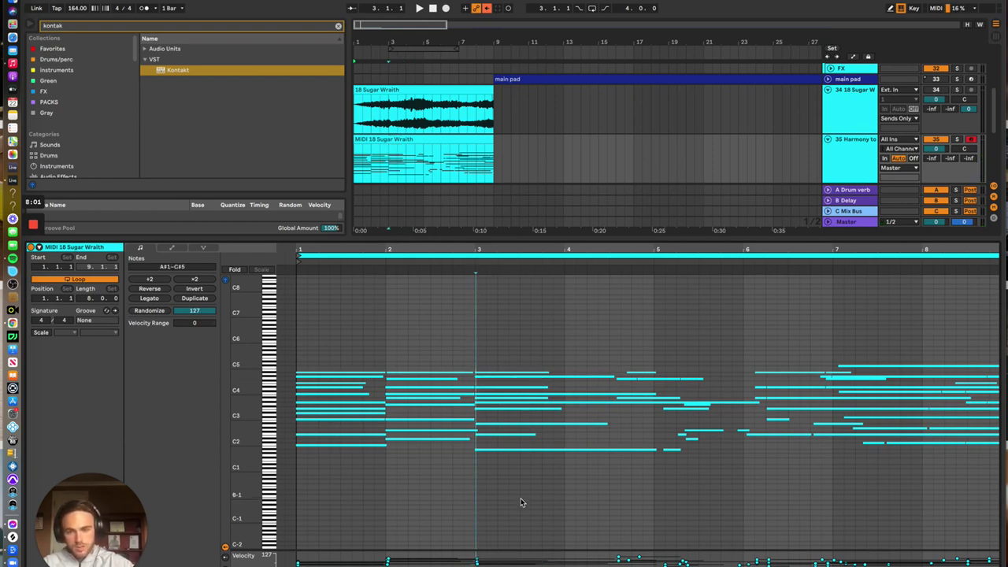
# Delete the leftover note fragments after the third chord, from the middle of bar 4 through bar 5
pyautogui.moveTo(522, 497); pyautogui.dragTo(523, 337)
pyautogui.click(541, 460)
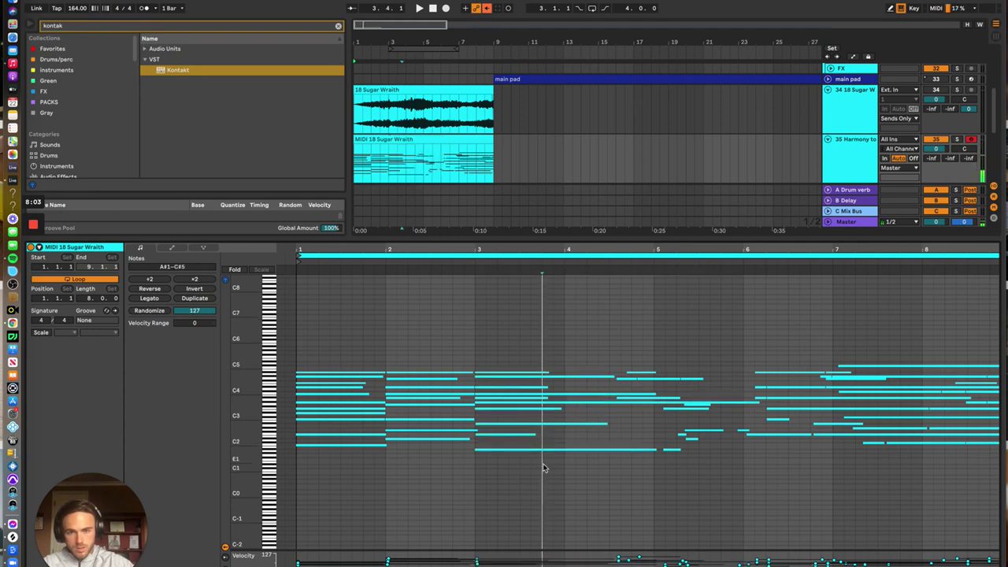
pyautogui.moveTo(522, 478); pyautogui.dragTo(528, 364)
pyautogui.moveTo(703, 381); pyautogui.dragTo(635, 362)
pyautogui.press('Delete')
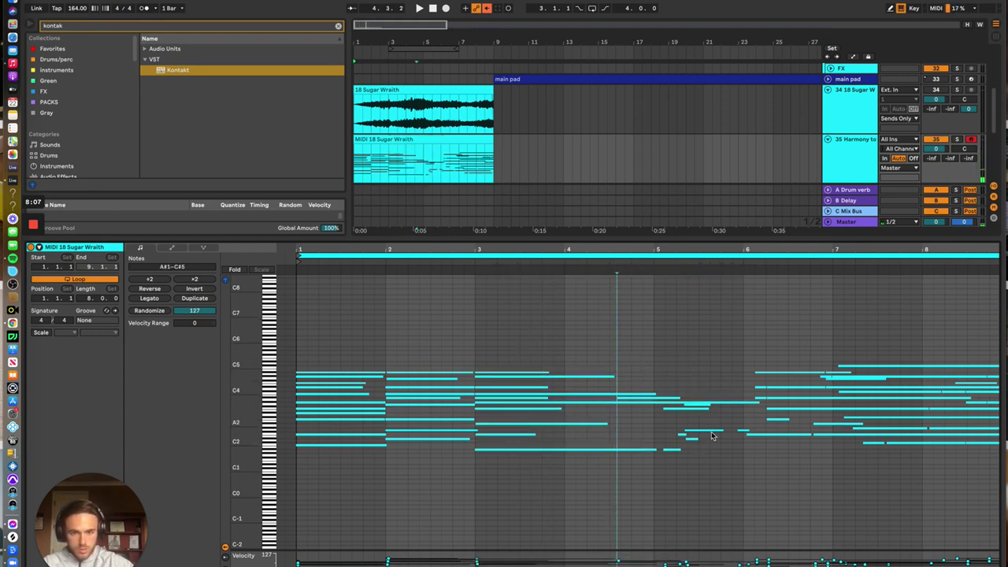
pyautogui.press('Delete')
# Even out the ends of the third chord's notes and make the whole chord end around the start of bar 4
pyautogui.moveTo(548, 372); pyautogui.dragTo(649, 373)
pyautogui.moveTo(613, 376); pyautogui.dragTo(649, 376)
pyautogui.moveTo(548, 387); pyautogui.dragTo(652, 398)
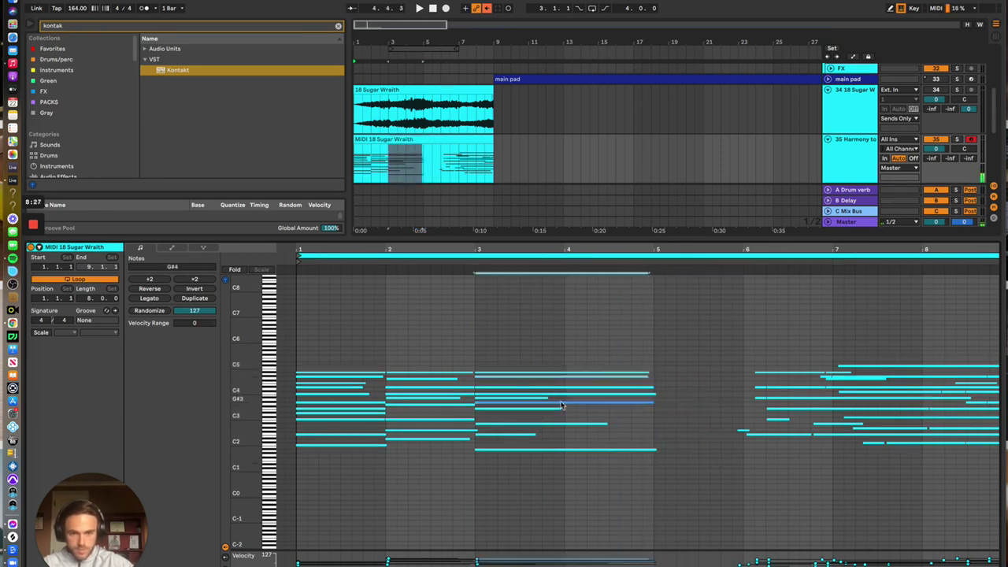
pyautogui.moveTo(561, 407); pyautogui.dragTo(651, 408)
pyautogui.moveTo(606, 424); pyautogui.dragTo(561, 367)
pyautogui.press('space')
# Select the C#2–C#5 notes of the chord sounding in bar 7 and move them earlier to around bars 5 and 6
pyautogui.moveTo(913, 356); pyautogui.dragTo(910, 331)
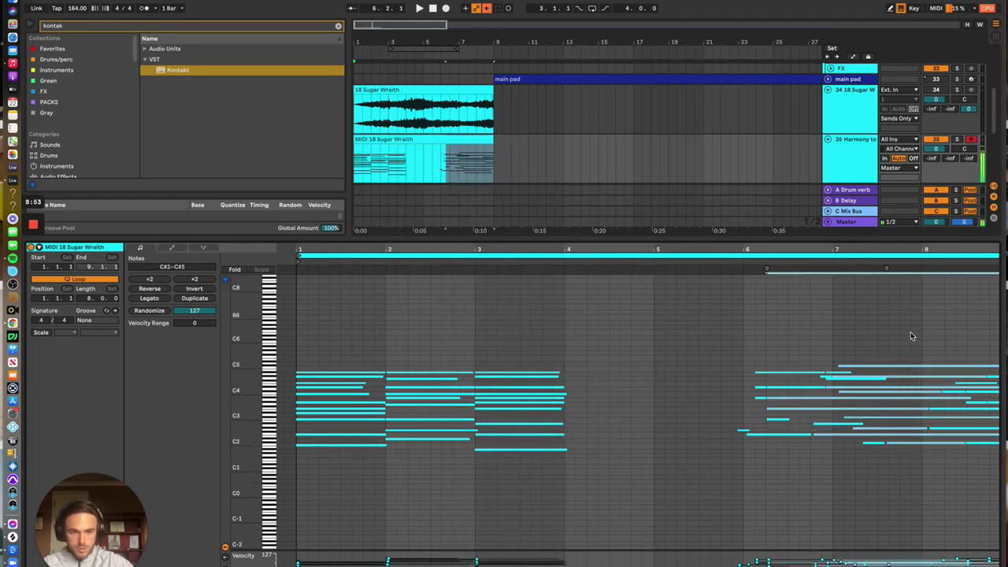
pyautogui.moveTo(905, 443)
pyautogui.mouseDown()
pyautogui.moveTo(716, 464)
pyautogui.moveTo(770, 448)
pyautogui.mouseUp()
pyautogui.click(767, 458)
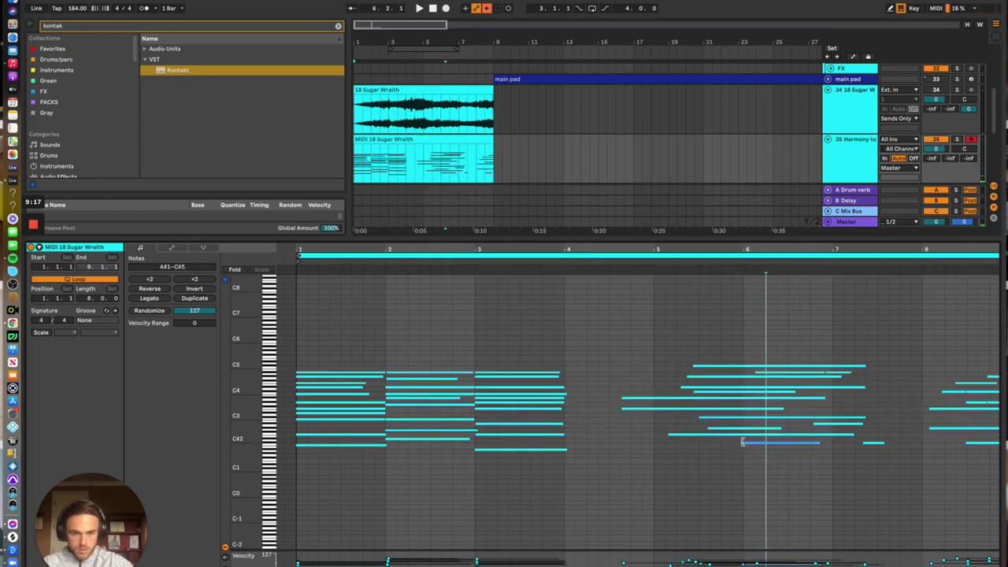
# Align the starts of the fourth chord's notes, from C#2 up to C#5, with the beginning of bar 6
pyautogui.click(743, 443)
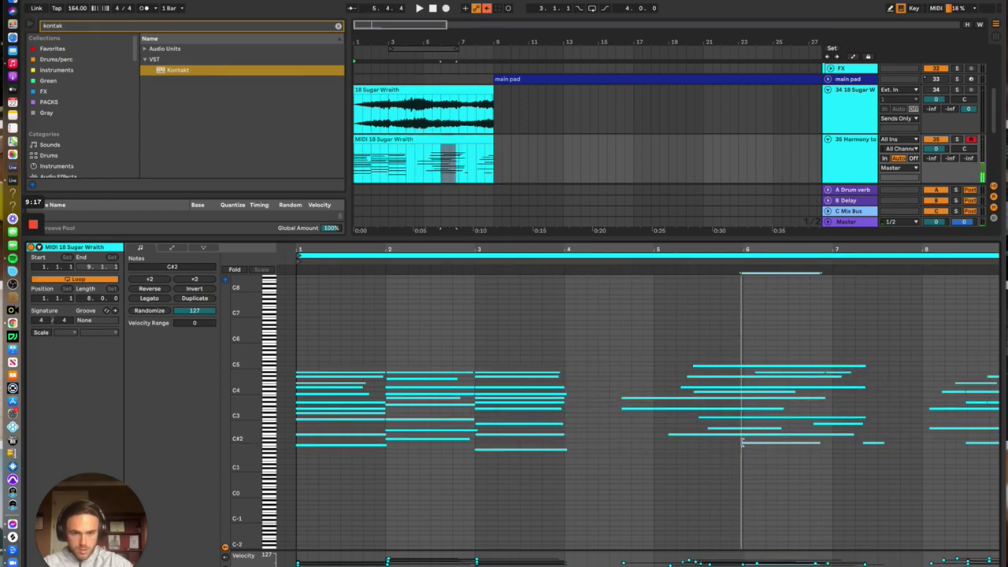
pyautogui.click(669, 434)
pyautogui.moveTo(708, 428); pyautogui.dragTo(744, 428)
pyautogui.moveTo(699, 417); pyautogui.dragTo(744, 417)
pyautogui.moveTo(622, 409); pyautogui.dragTo(744, 408)
pyautogui.moveTo(622, 397); pyautogui.dragTo(744, 392)
pyautogui.moveTo(682, 387); pyautogui.dragTo(744, 387)
pyautogui.moveTo(687, 376); pyautogui.dragTo(744, 365)
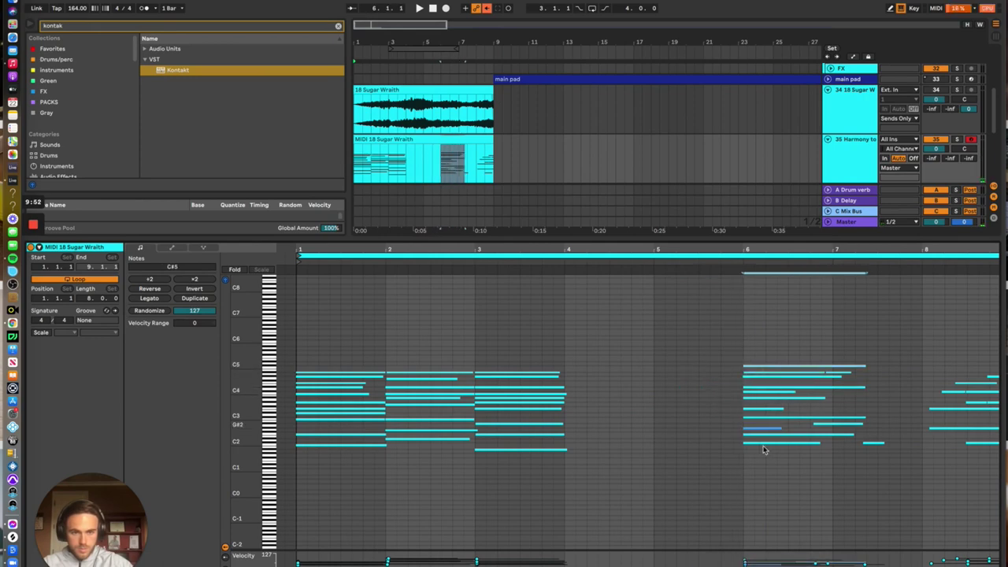
# Extend the fourth chord's low note that begins late in bar 6 back to the start of bar 6
pyautogui.click(766, 387)
pyautogui.click(792, 392)
pyautogui.click(818, 418)
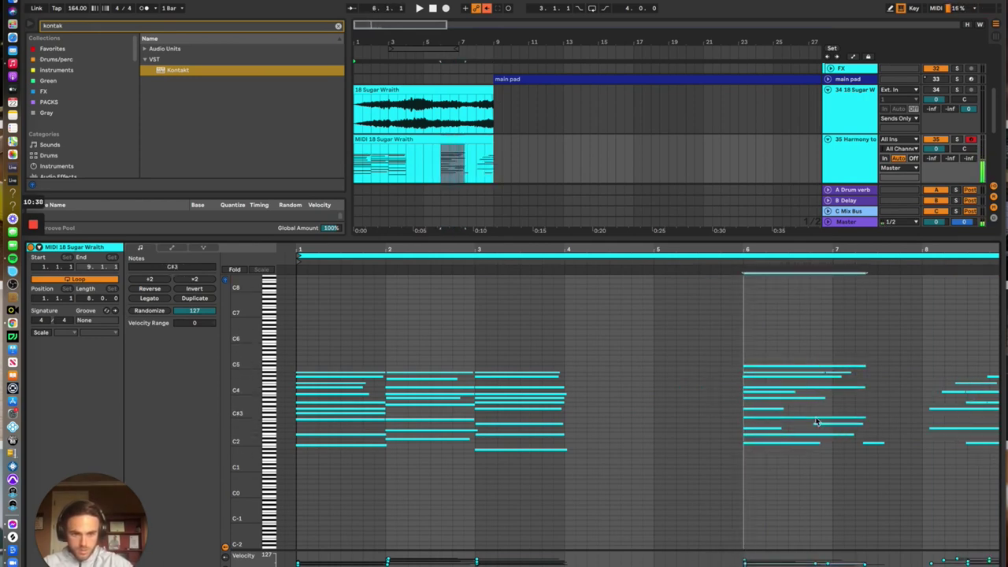
pyautogui.moveTo(814, 424); pyautogui.dragTo(744, 423)
# Move the whole fourth chord to the start of bar 4 and make its notes end at bar 5
pyautogui.moveTo(768, 474); pyautogui.dragTo(762, 386)
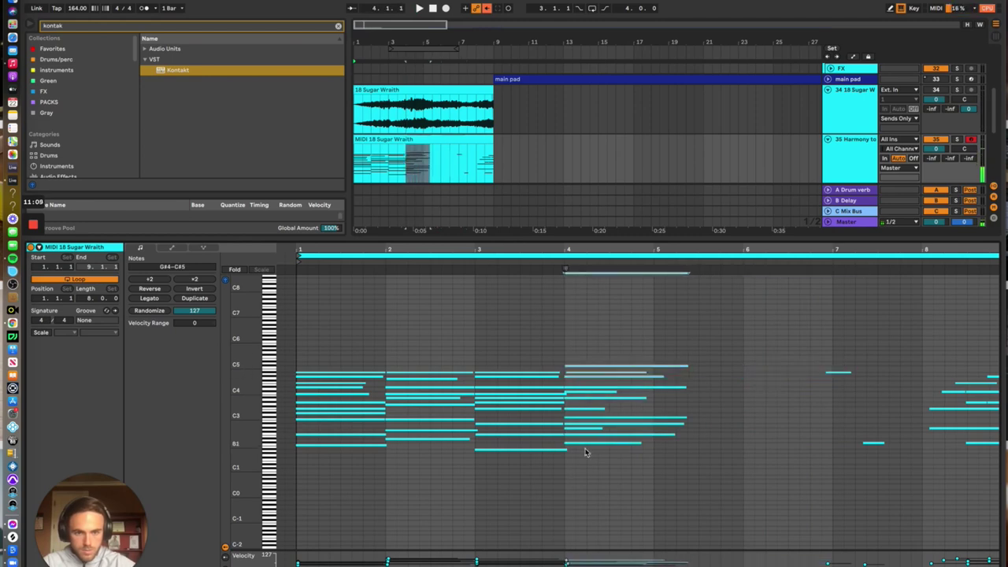
pyautogui.click(654, 376)
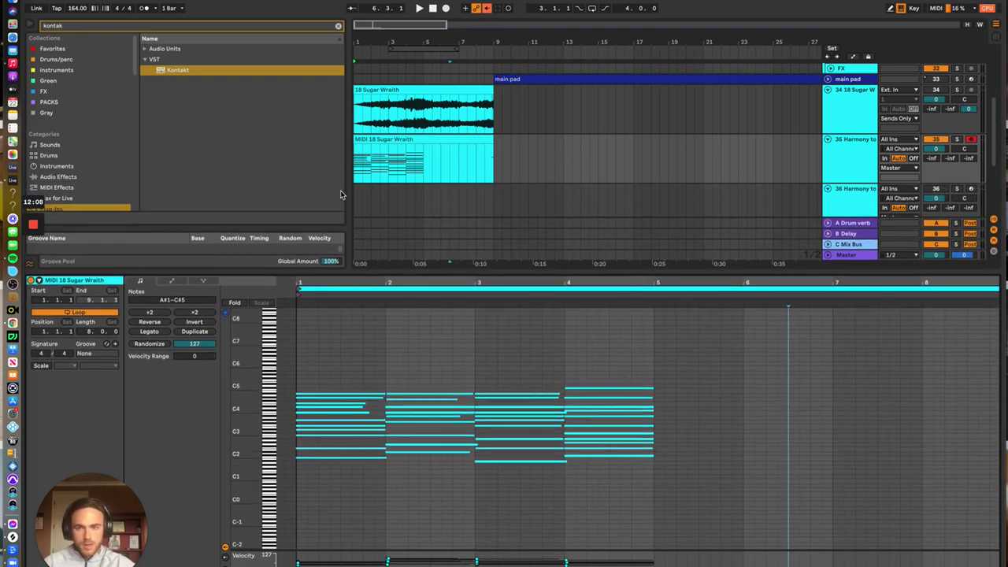
# Play back the four MIDI chords, and solo the 18 Sugar Wraith audio track to compare them with the original sample
pyautogui.press('space')
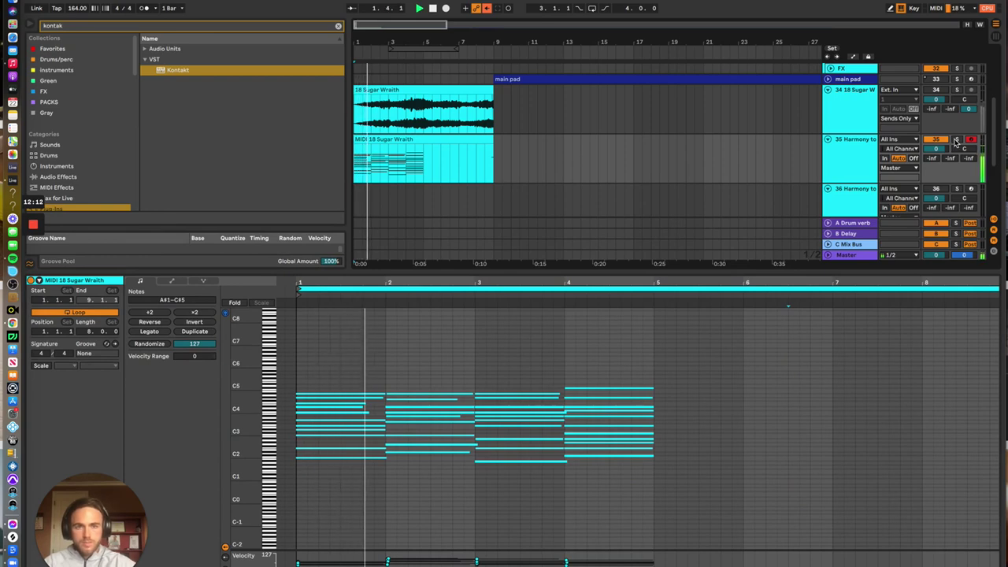
pyautogui.click(956, 91)
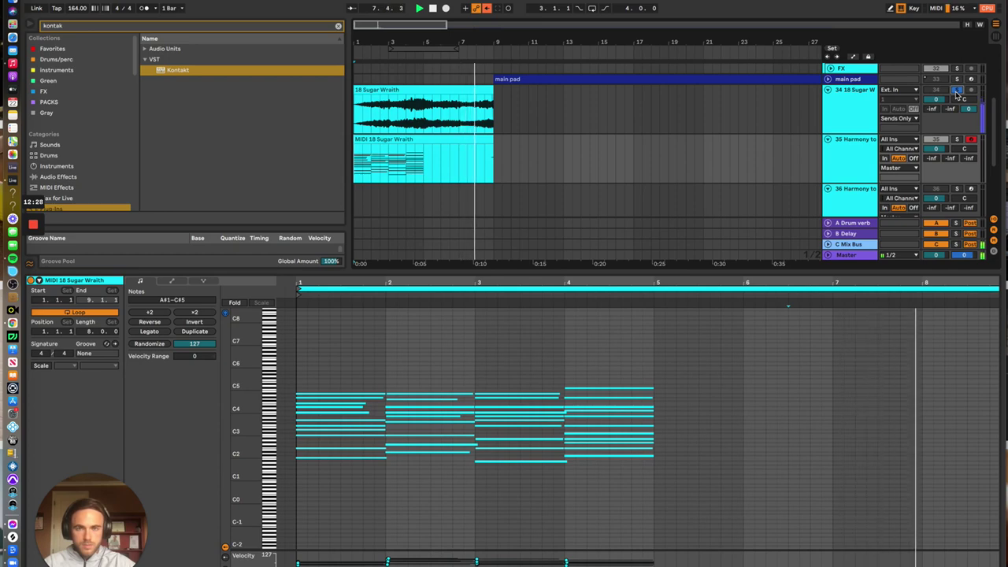
pyautogui.press('space')
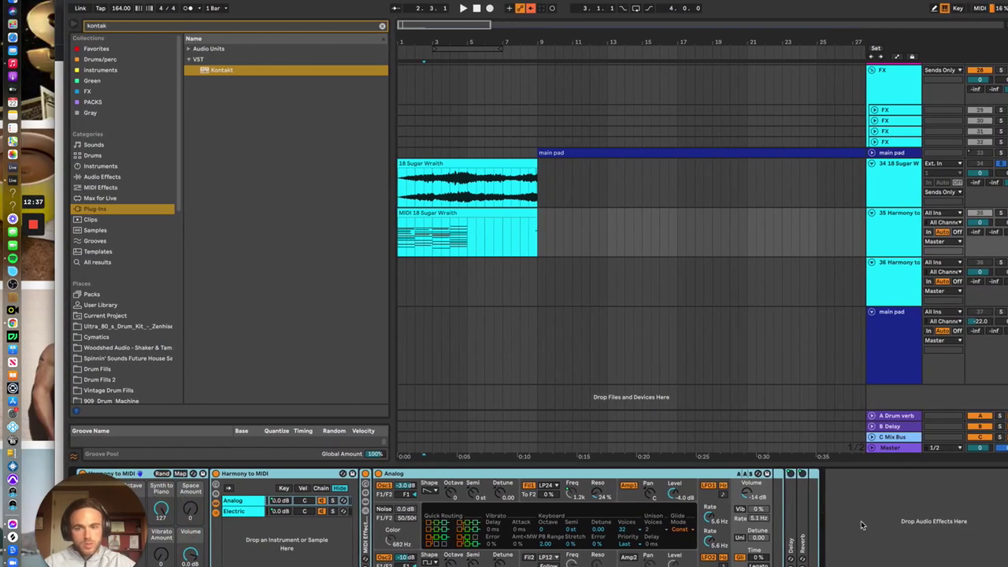
pyautogui.click(861, 521)
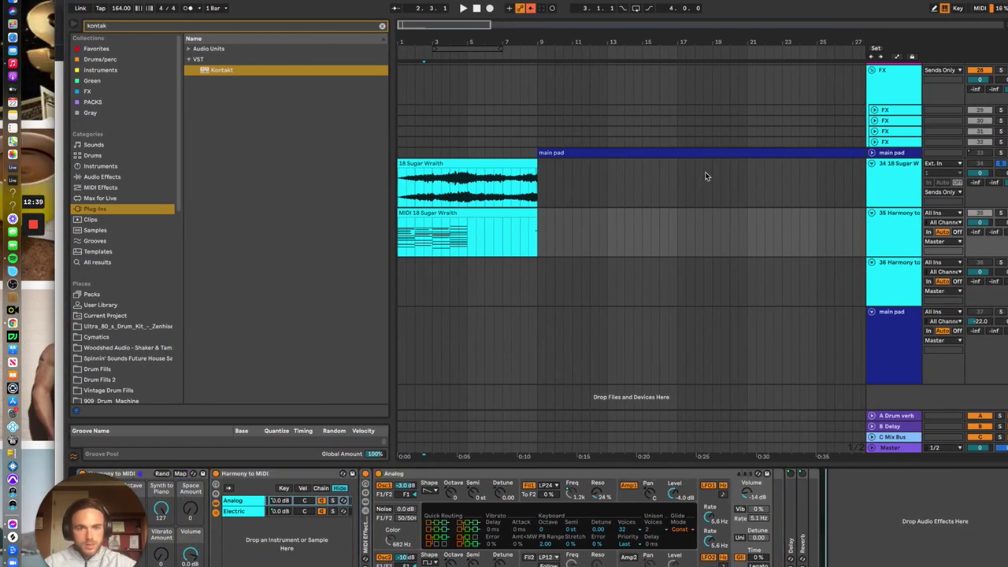
pyautogui.scroll(3, 707, 180)
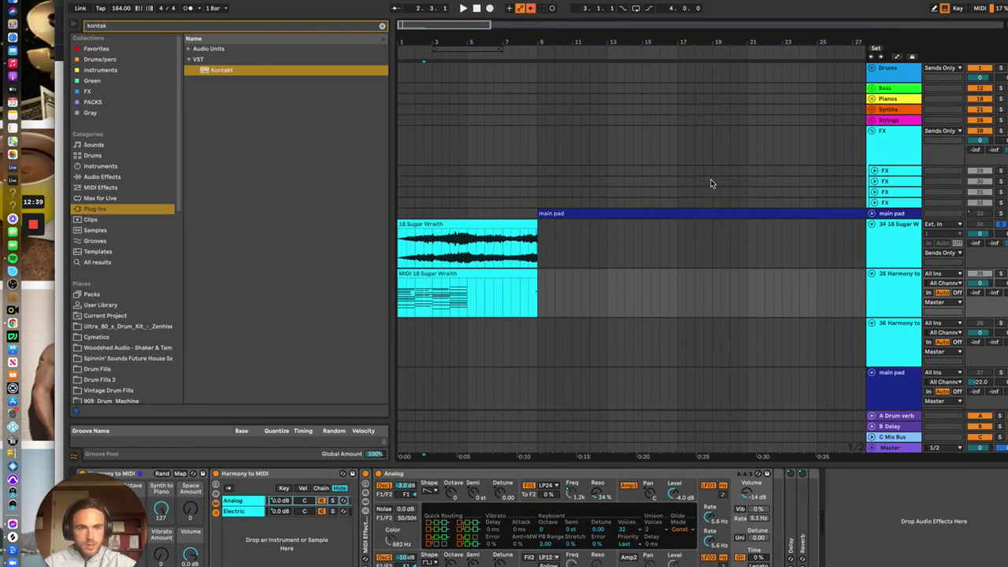
# Move the MIDI 18 Sugar Wraith clip onto the main piano track in the Pianos group and transpose all its notes up one octave
pyautogui.click(872, 101)
pyautogui.moveTo(455, 323); pyautogui.dragTo(451, 144)
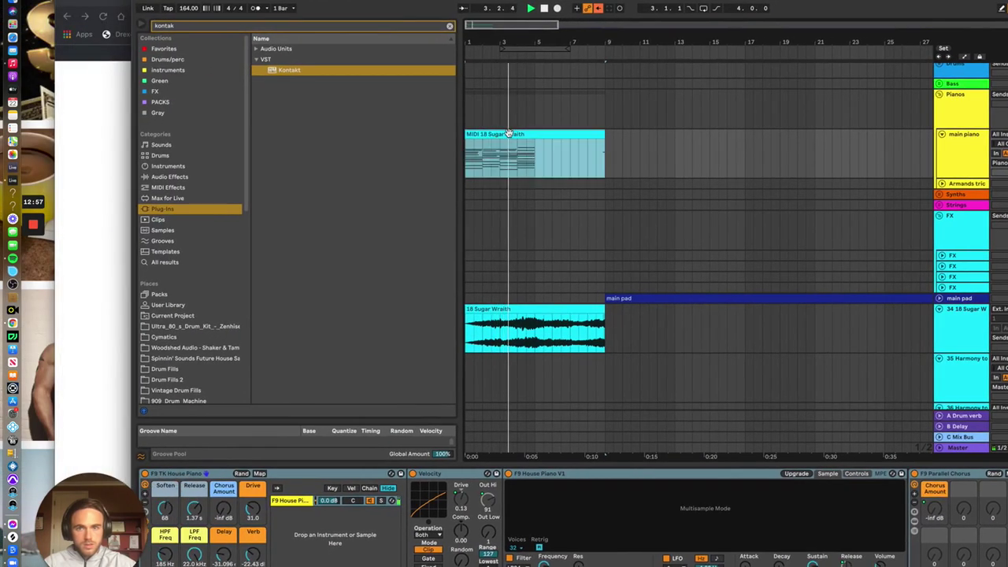
pyautogui.doubleClick(509, 134)
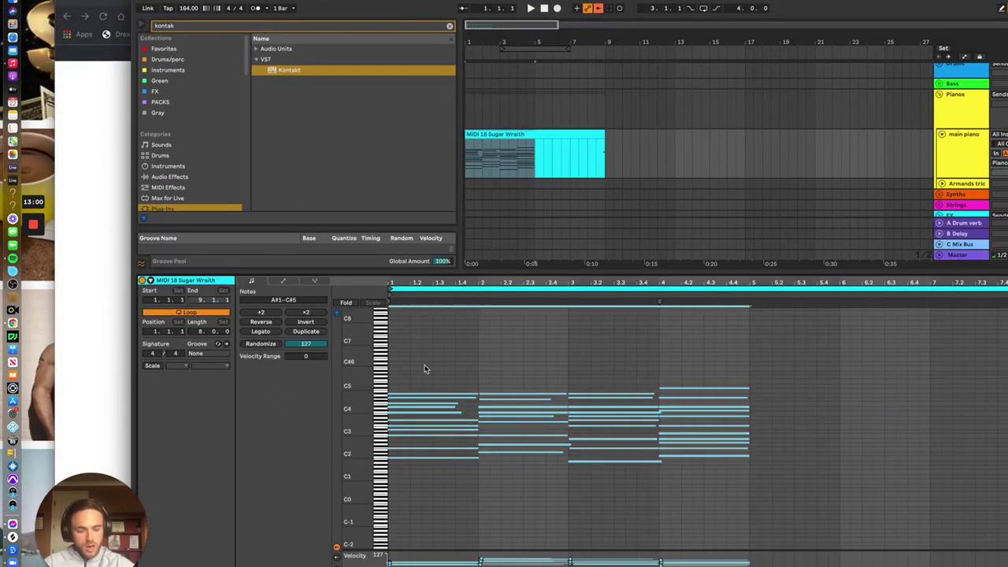
pyautogui.hotkey('shift', 'Up')
pyautogui.press('space')
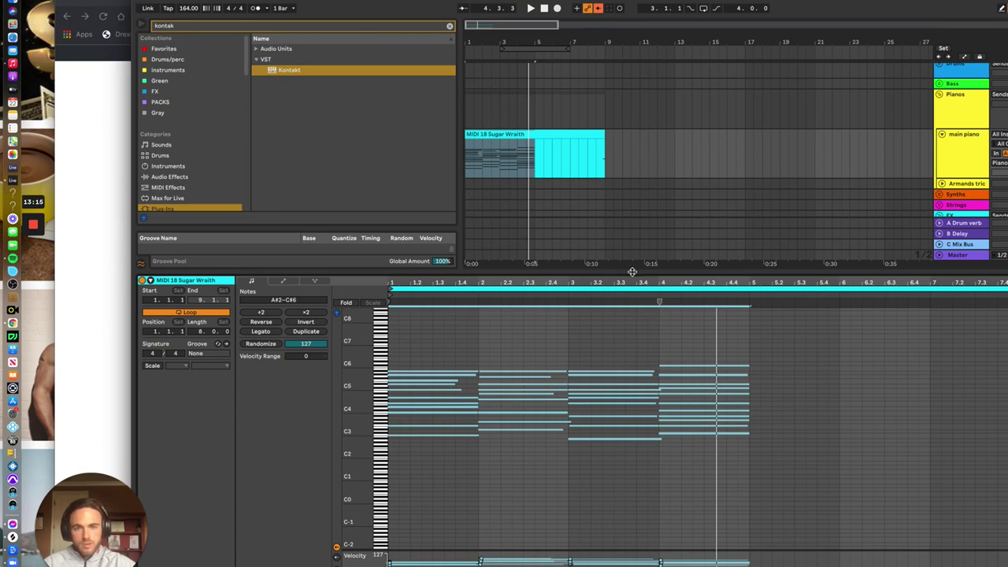
# Unfold the main pad track and play its chords soloed from bar 9
pyautogui.moveTo(632, 272); pyautogui.dragTo(598, 561)
pyautogui.click(938, 298)
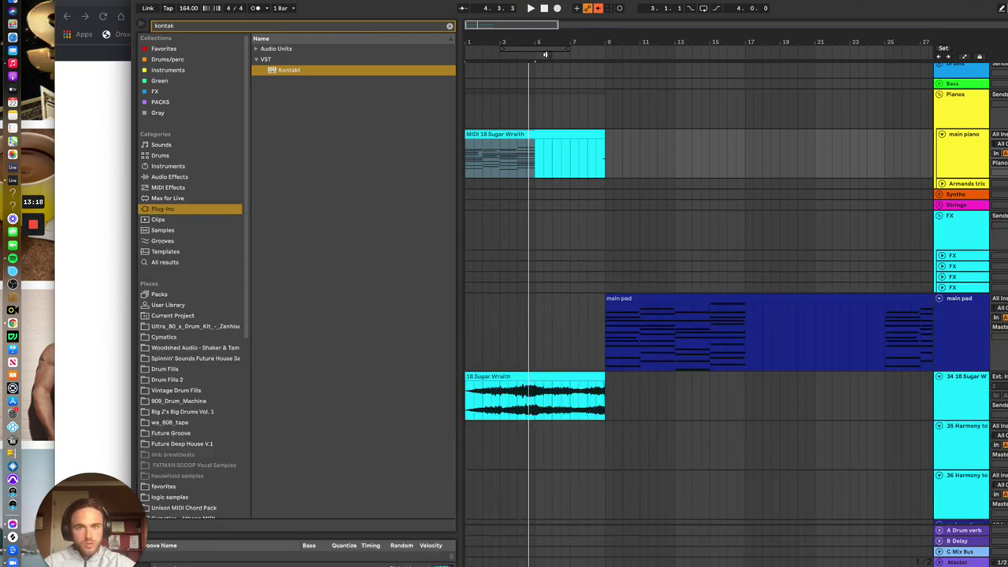
pyautogui.moveTo(506, 24)
pyautogui.mouseDown()
pyautogui.moveTo(532, 25)
pyautogui.moveTo(521, 26)
pyautogui.mouseUp()
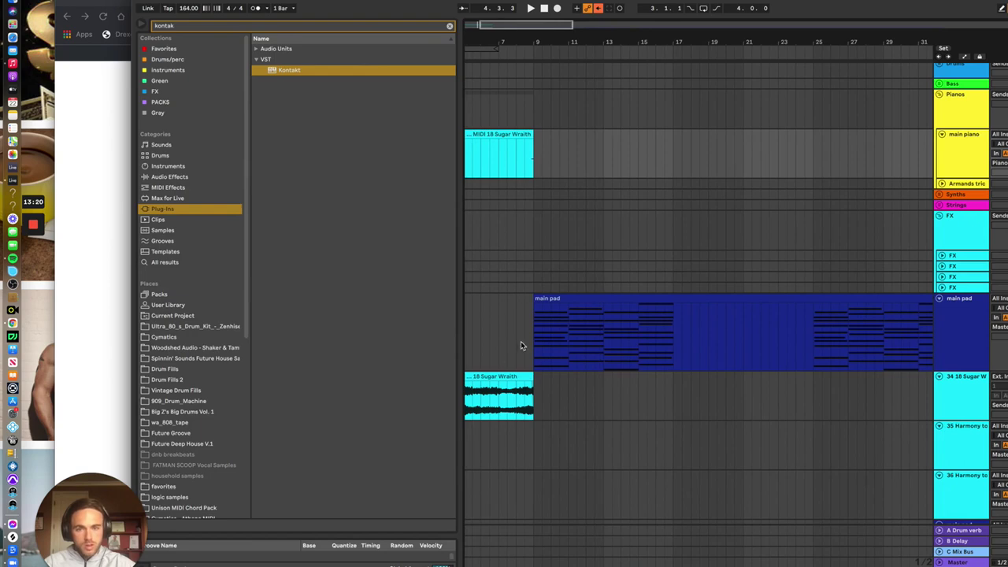
pyautogui.click(533, 349)
pyautogui.click(926, 299)
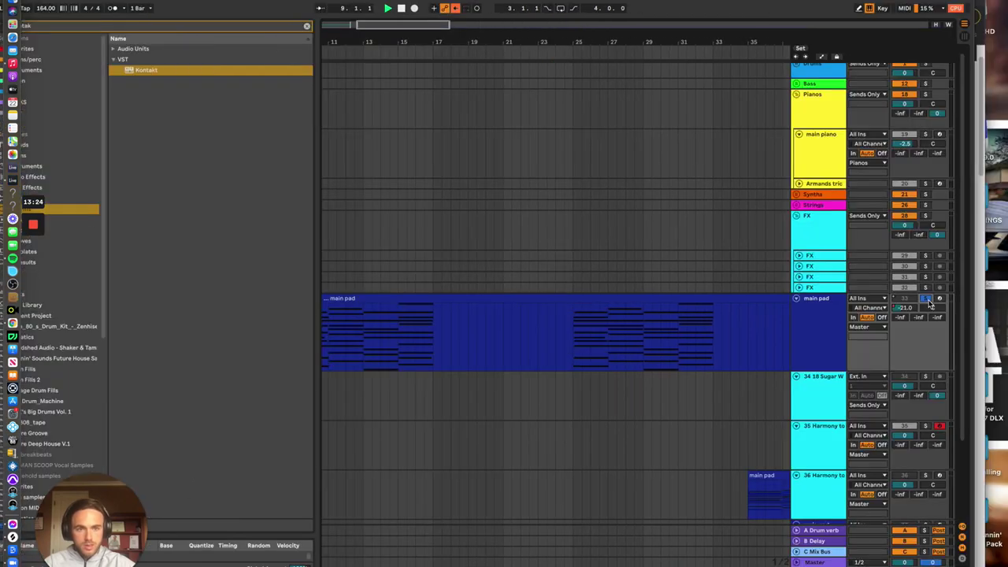
pyautogui.moveTo(408, 25); pyautogui.dragTo(374, 24)
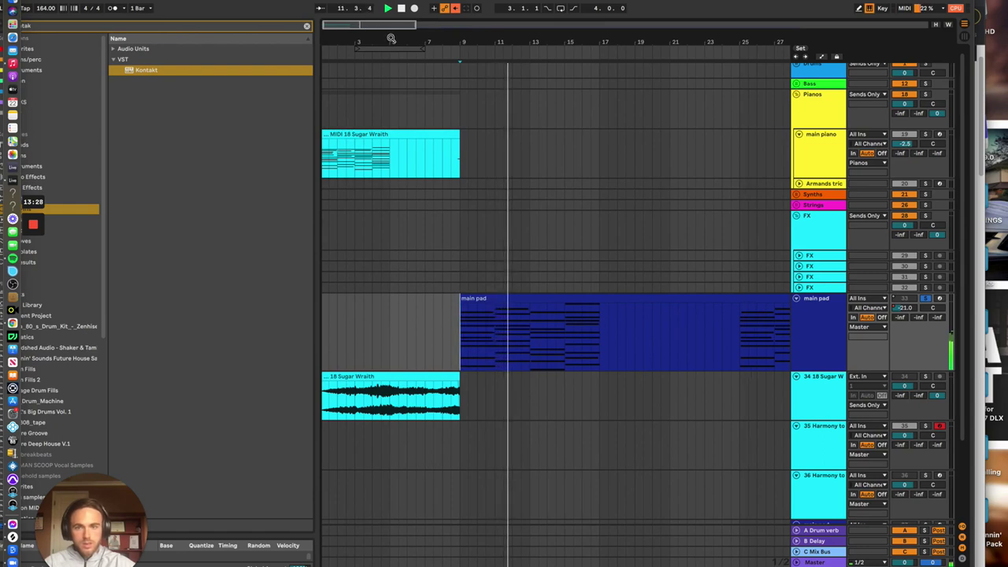
pyautogui.moveTo(377, 24); pyautogui.dragTo(480, 1)
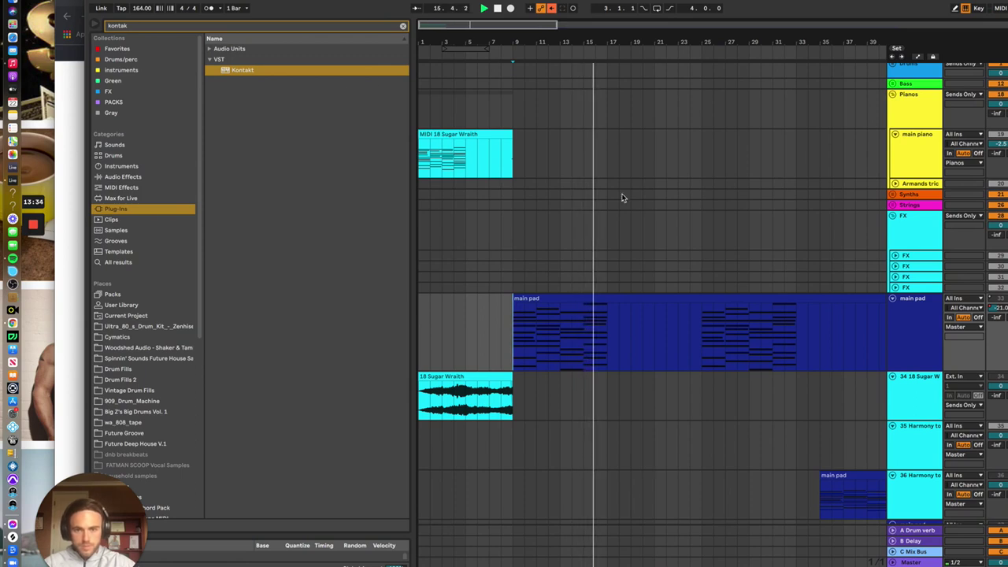
# Set the project tempo to 120 BPM and play the soloed main pad again from bar 9
pyautogui.click(139, 9)
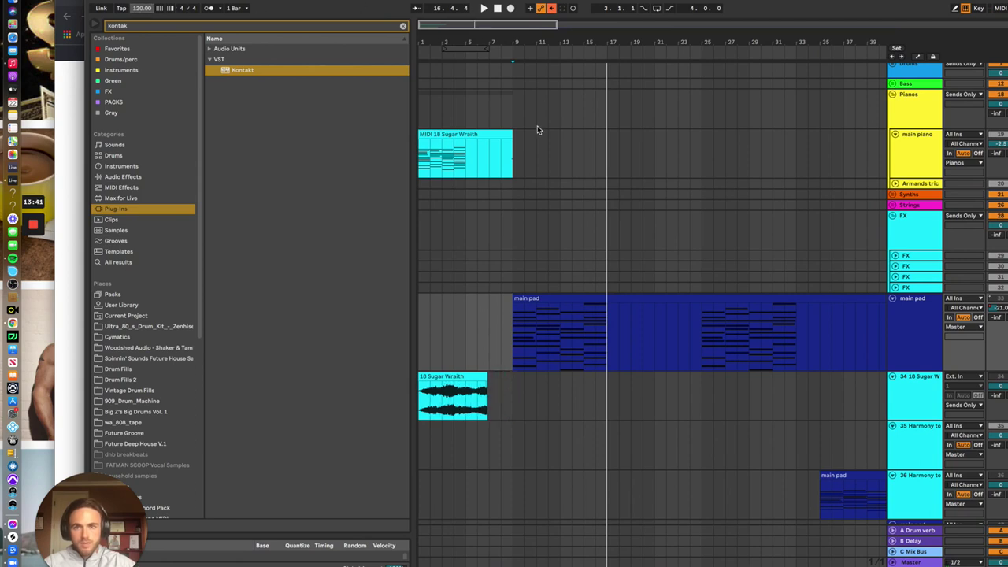
pyautogui.click(519, 325)
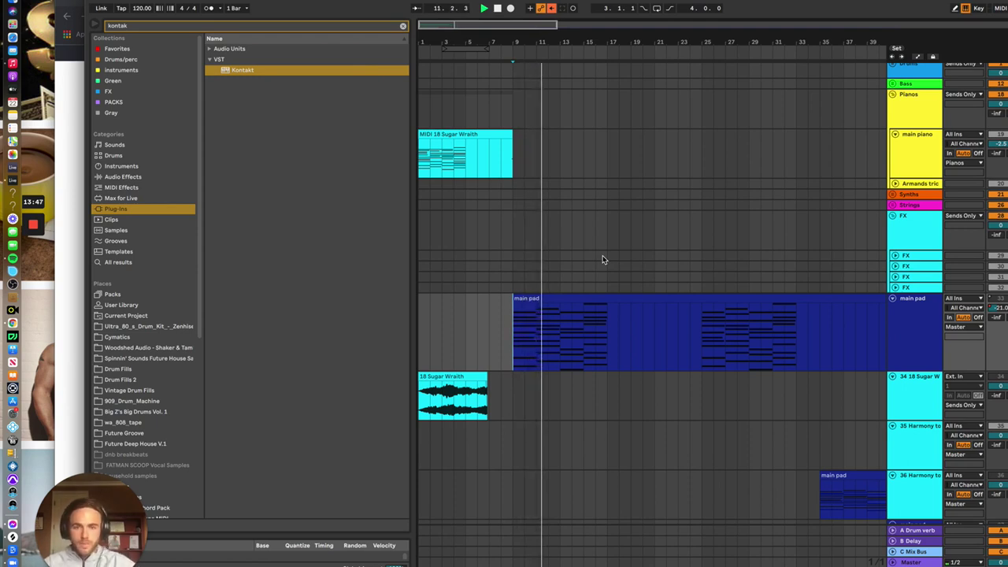
pyautogui.moveTo(551, 1); pyautogui.dragTo(477, 2)
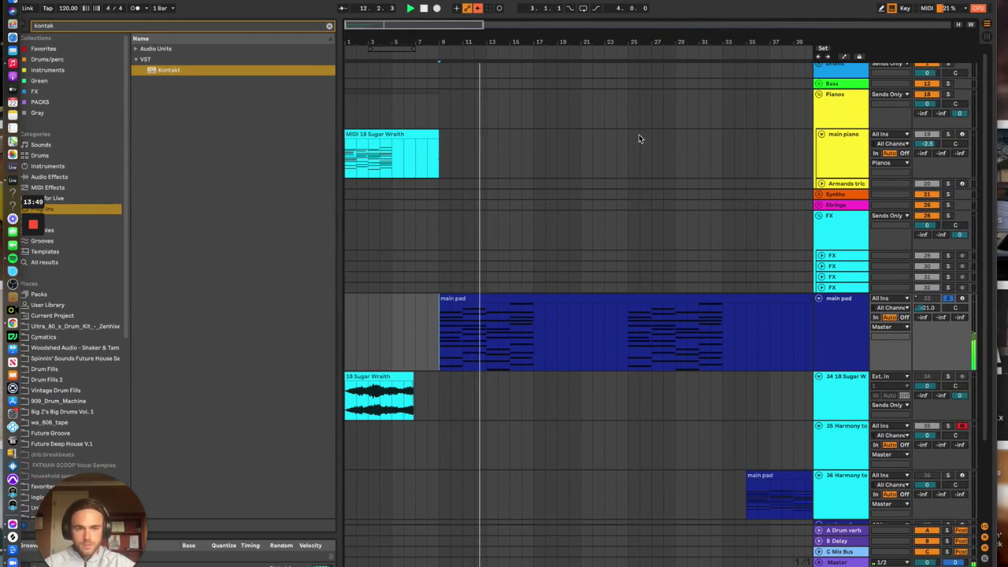